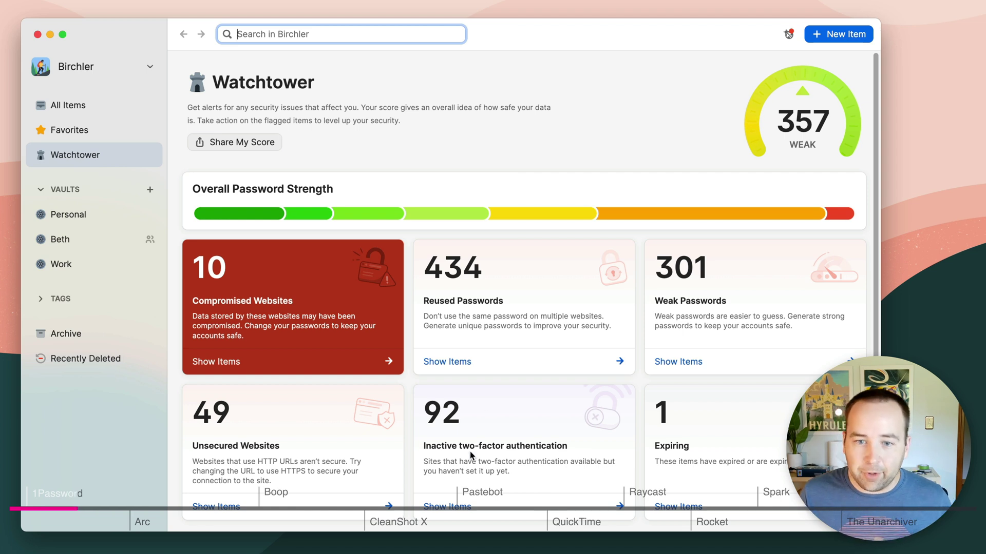
{"action": "left_click", "coordinate": [457, 506]}
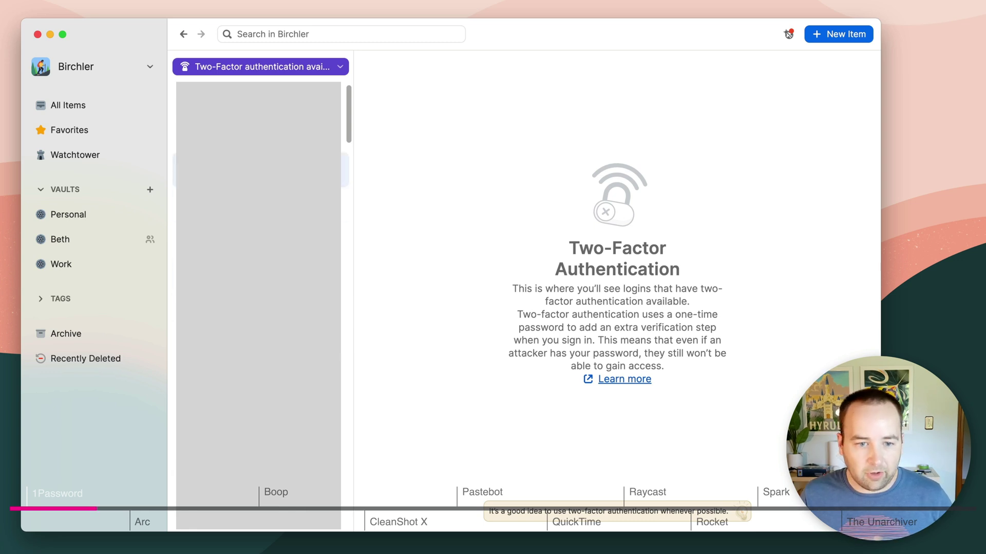
{"action": "left_click", "coordinate": [184, 34]}
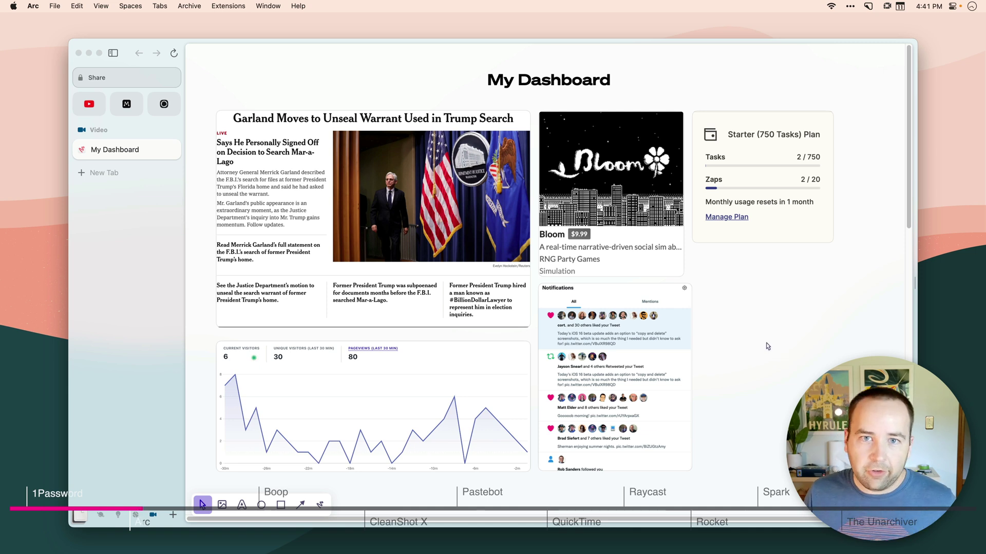
Draw a freehand squiggle beside the Notifications capture on the My Dashboard easel, then delete it
{"action": "mouse_move", "coordinate": [311, 219]}
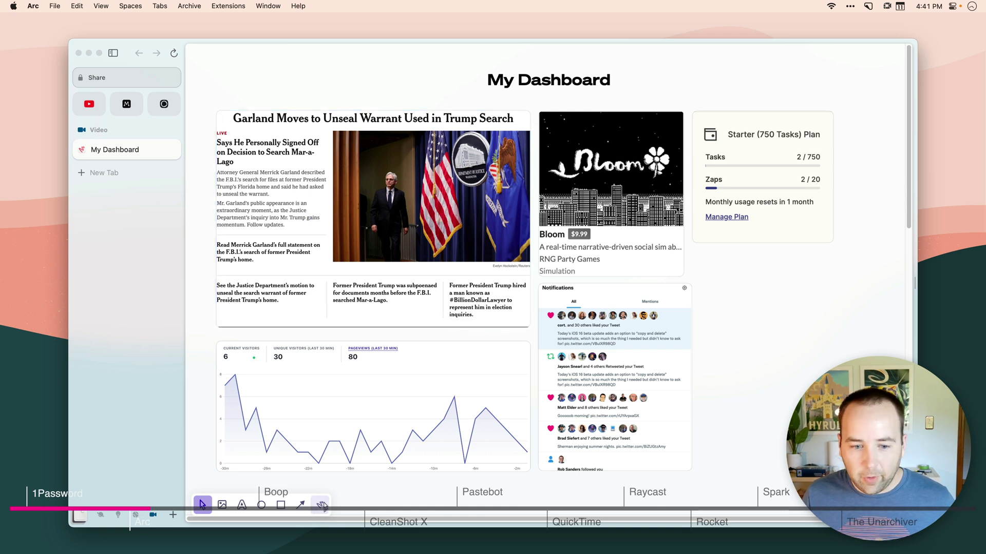
{"action": "left_click", "coordinate": [320, 505]}
{"action": "mouse_move", "coordinate": [763, 277]}
{"action": "left_mouse_down"}
{"action": "mouse_move", "coordinate": [760, 406]}
{"action": "mouse_move", "coordinate": [777, 413]}
{"action": "left_mouse_up"}
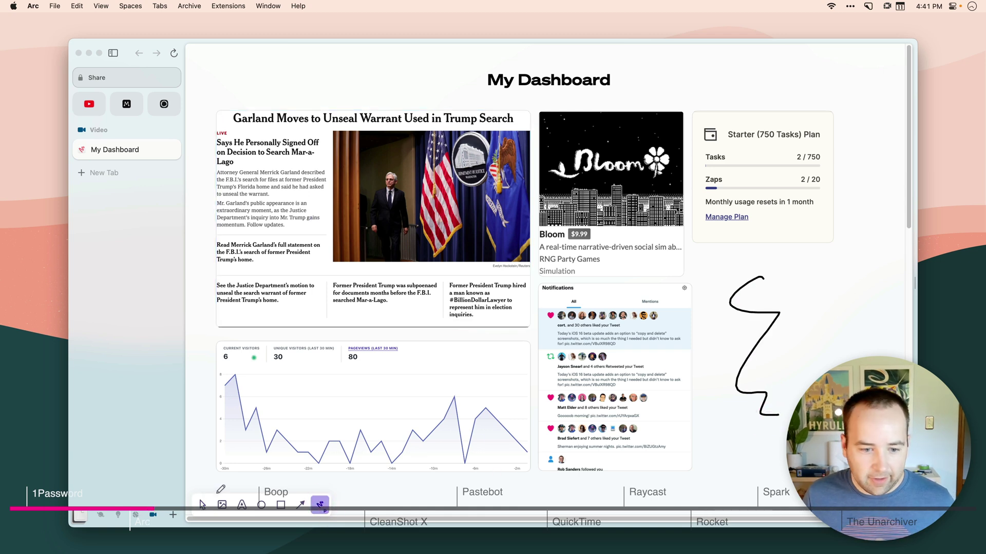
{"action": "left_click", "coordinate": [202, 505]}
{"action": "left_click", "coordinate": [755, 289]}
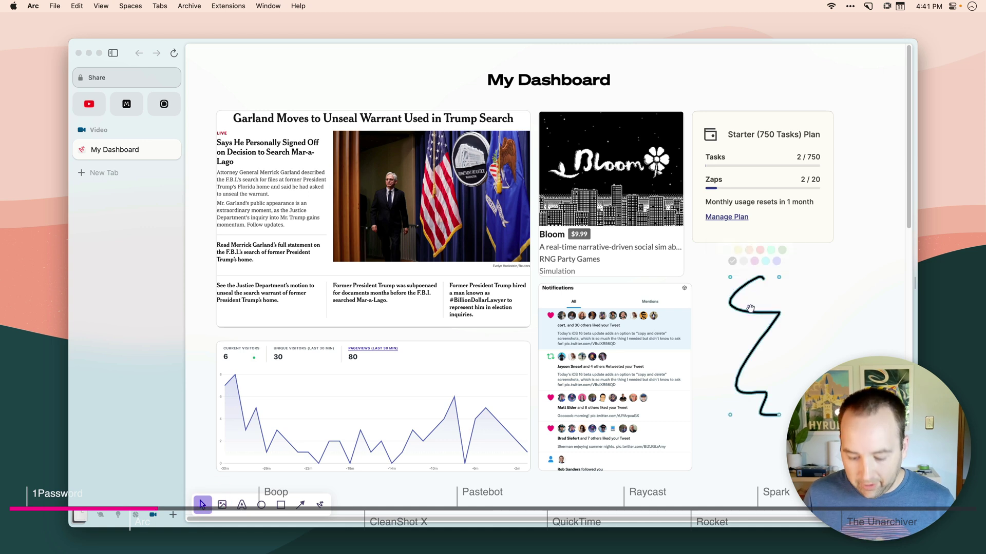
{"action": "key", "text": "Delete"}
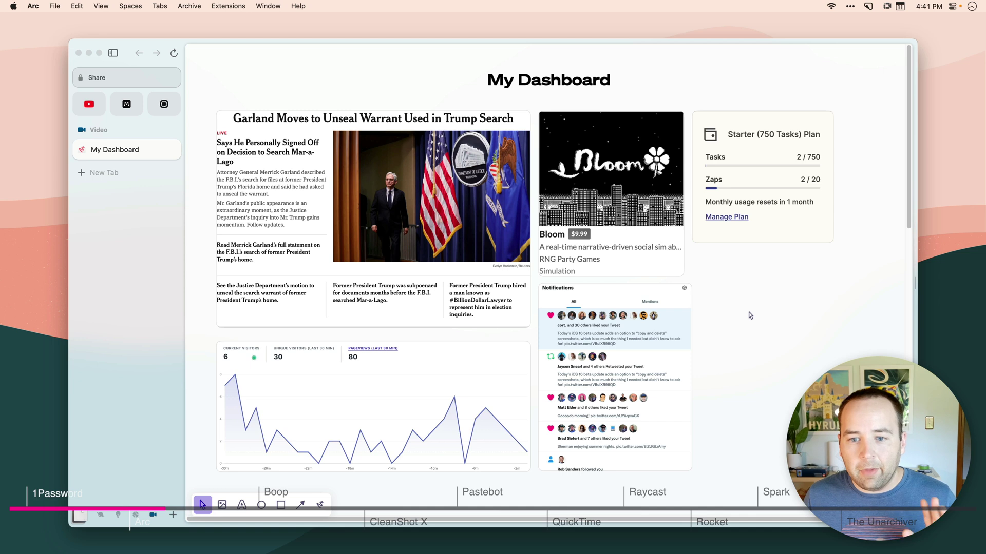
{"action": "mouse_move", "coordinate": [480, 262]}
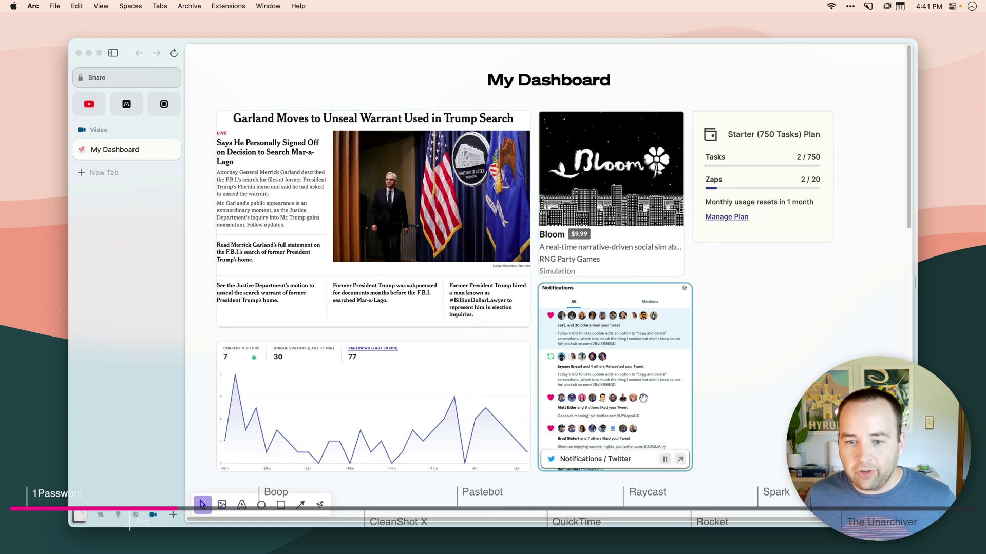
{"action": "mouse_move", "coordinate": [663, 149]}
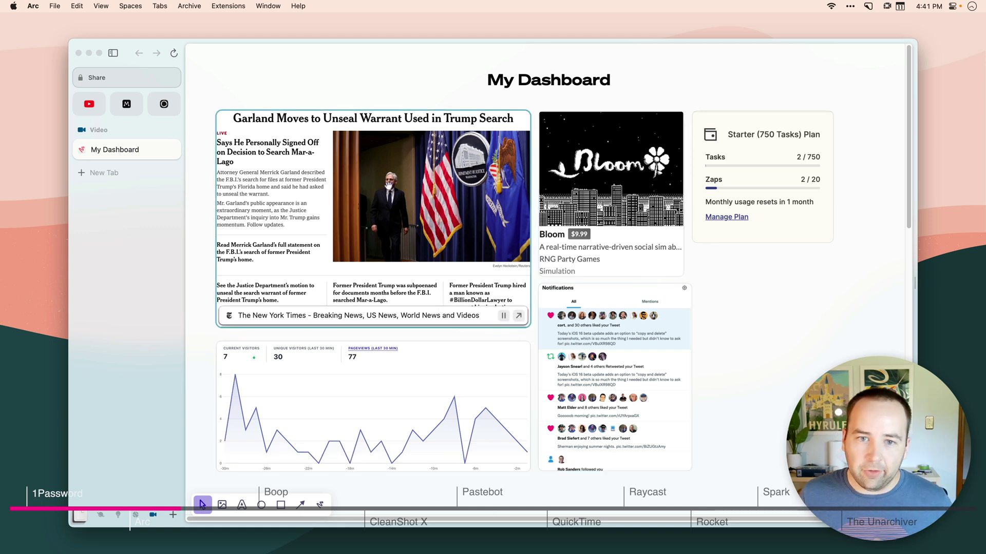
{"action": "mouse_move", "coordinate": [335, 380]}
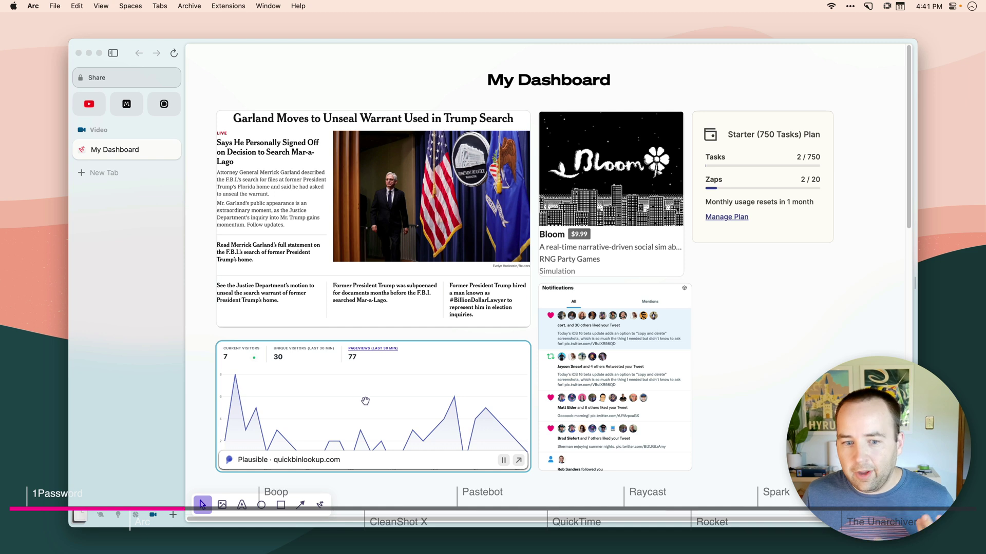
{"action": "mouse_move", "coordinate": [596, 422]}
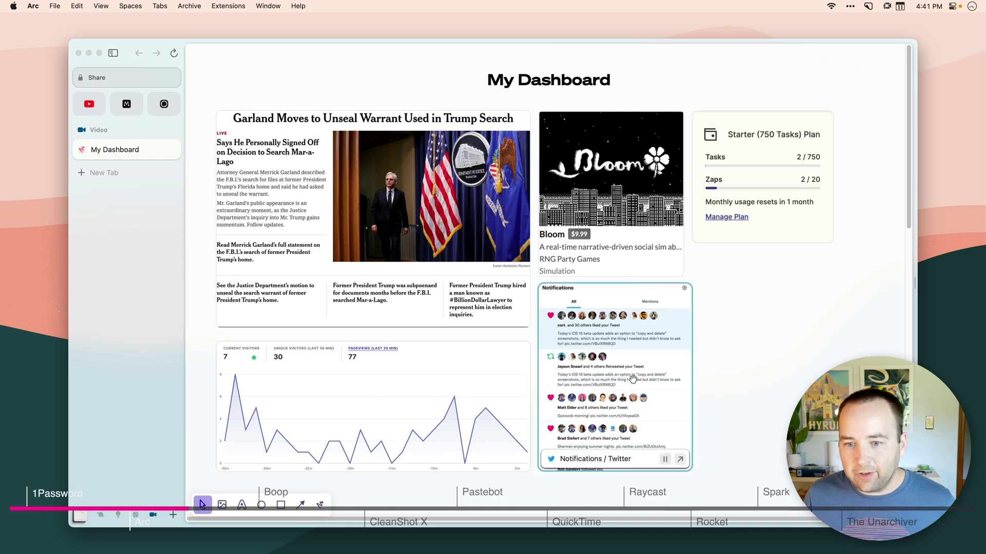
{"action": "mouse_move", "coordinate": [607, 232]}
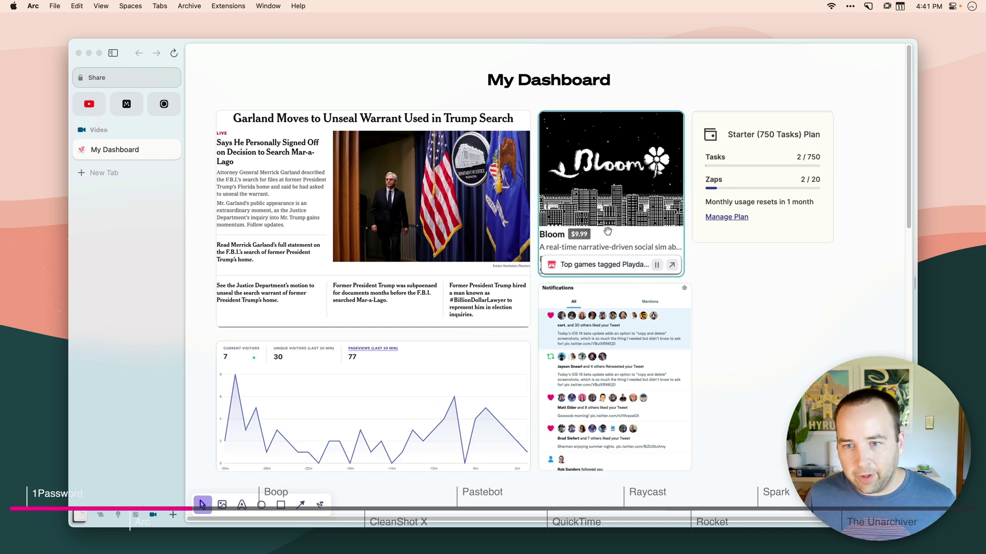
{"action": "mouse_move", "coordinate": [759, 194]}
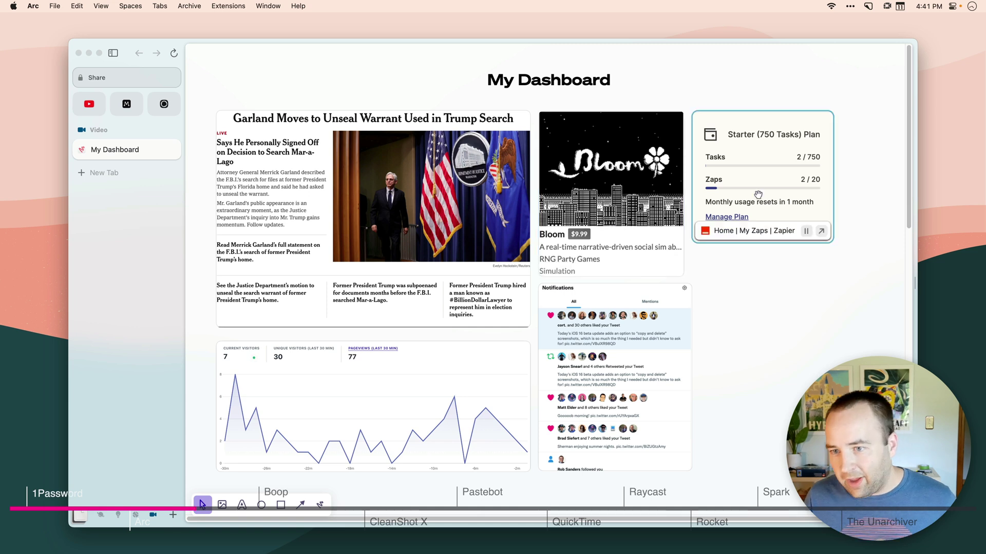
{"action": "mouse_move", "coordinate": [628, 291]}
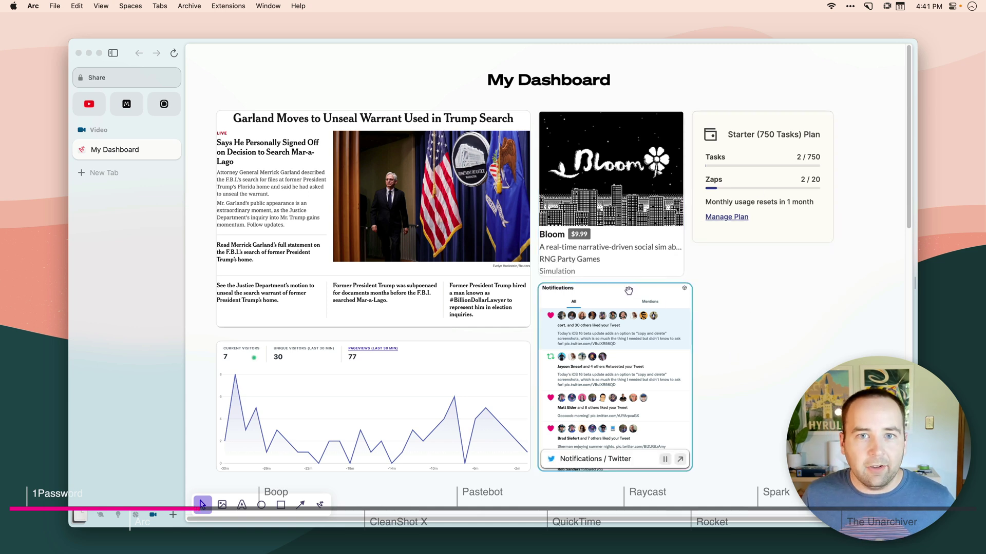
{"action": "mouse_move", "coordinate": [463, 218]}
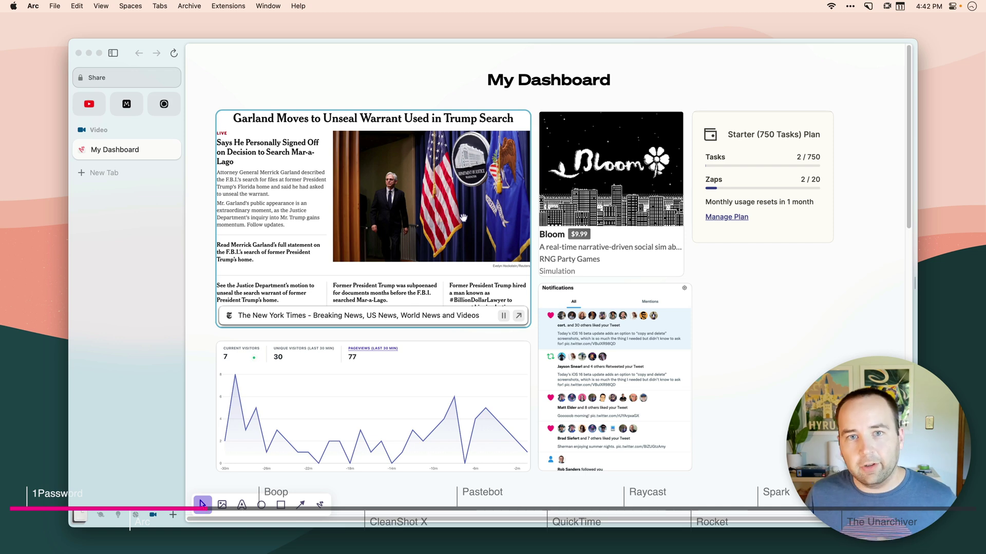
{"action": "left_click", "coordinate": [585, 273]}
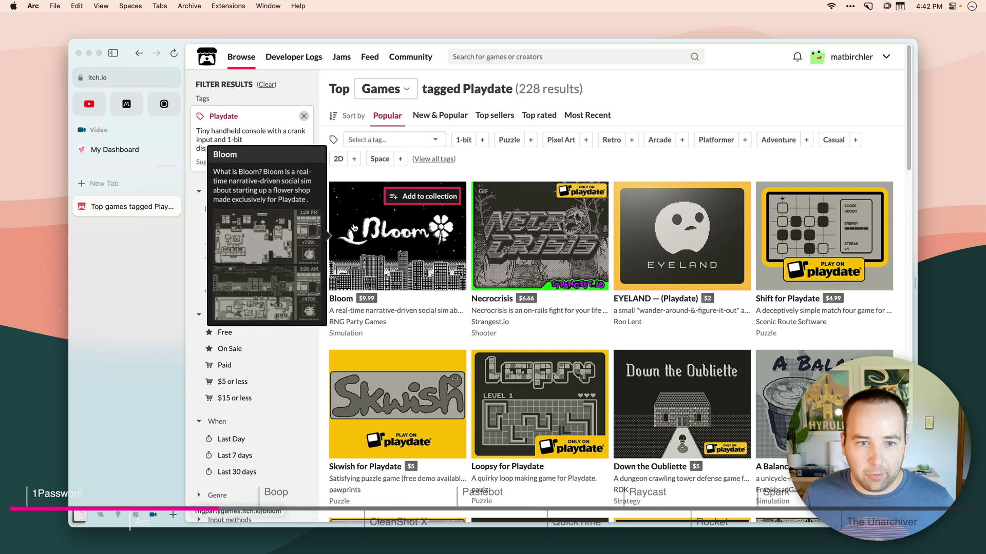
{"action": "left_click", "coordinate": [172, 206]}
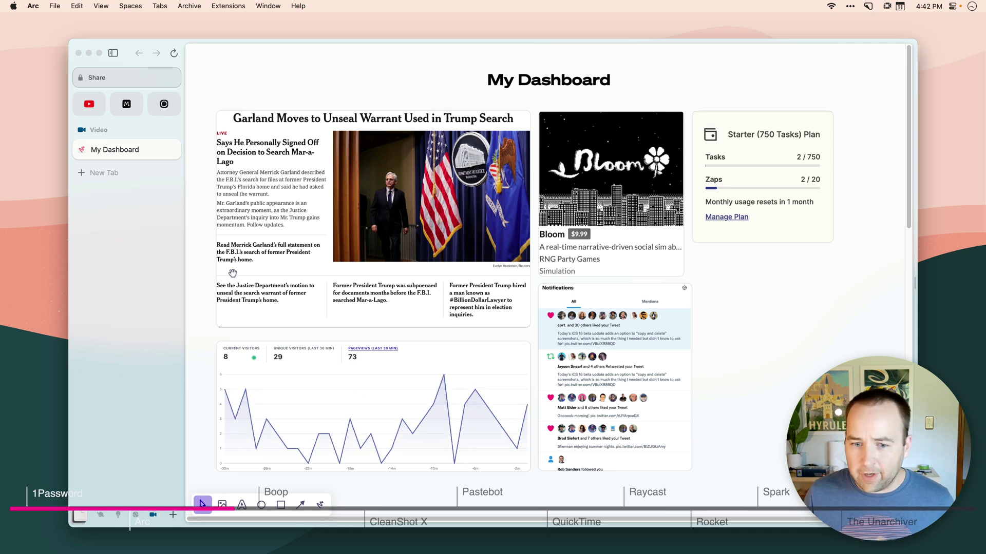
{"action": "mouse_move", "coordinate": [581, 393]}
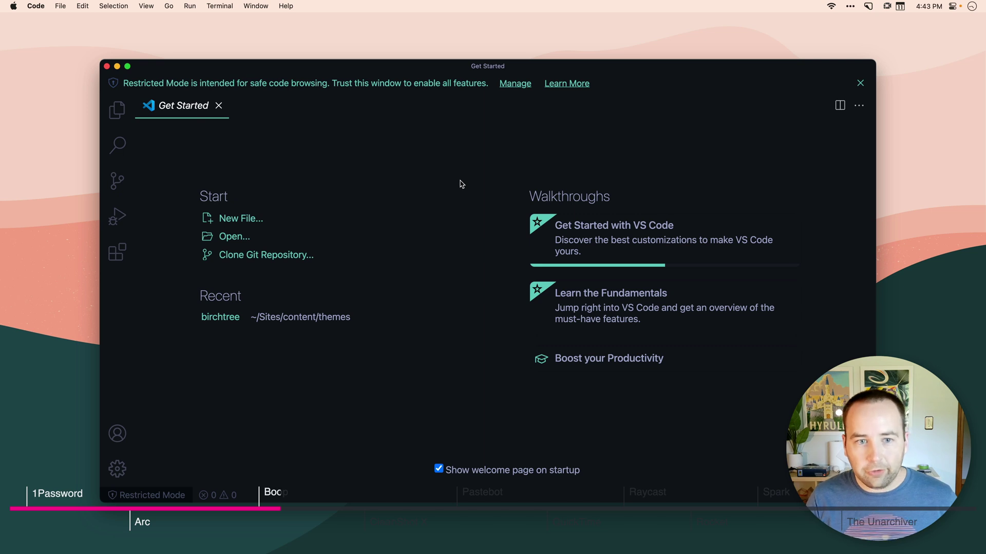
Paste the one-line JSON into a new untitled file, set its language to JSON and format it
{"action": "key", "text": "super+n"}
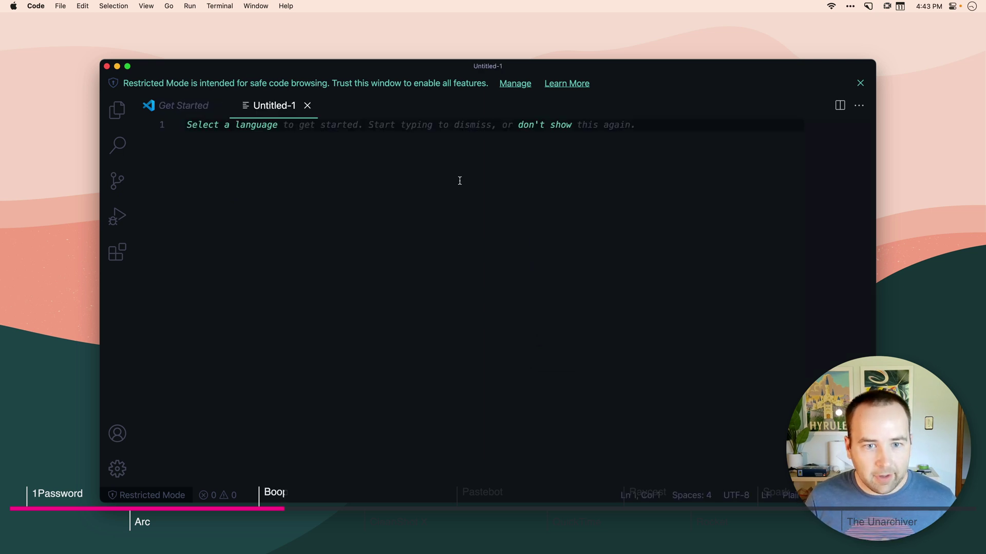
{"action": "type", "text": "{\"name\": 4,\"another_name\": \"string\"}"}
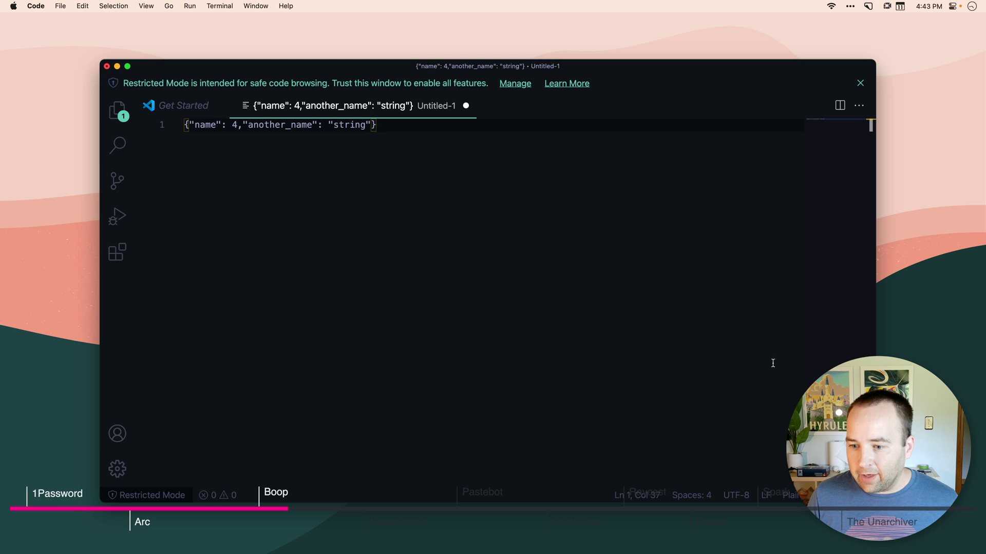
{"action": "left_click", "coordinate": [793, 495]}
{"action": "type", "text": "json"}
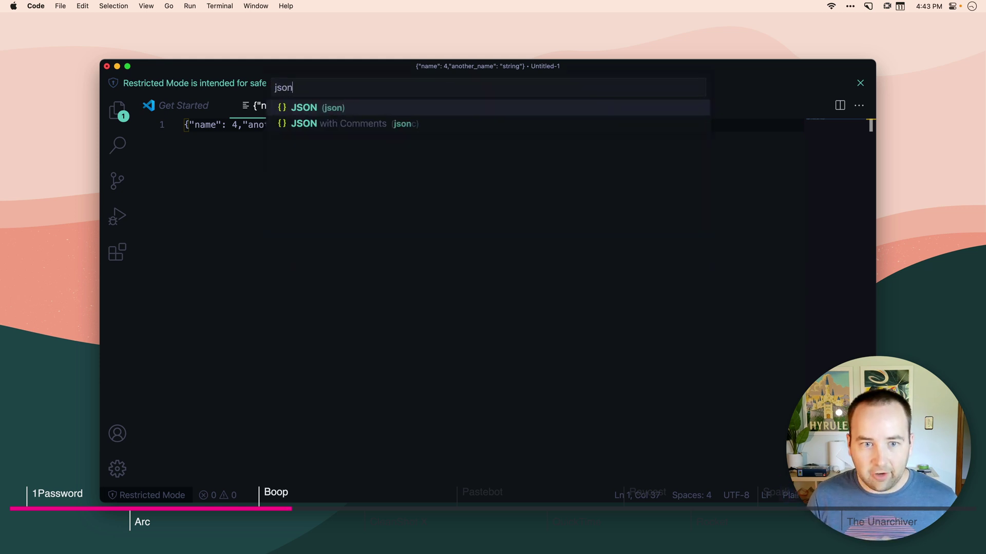
{"action": "key", "text": "Return"}
{"action": "key", "text": "super+shift+p"}
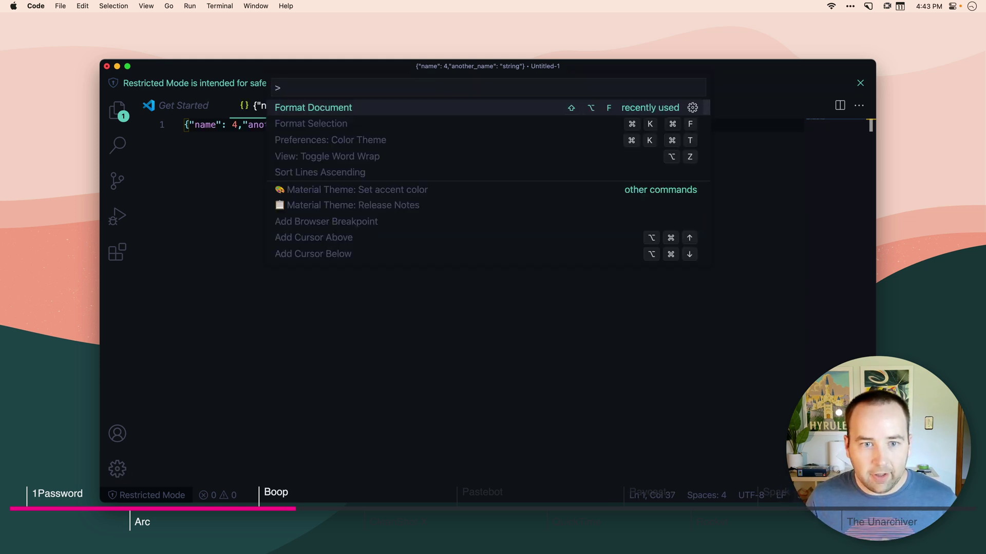
{"action": "key", "text": "Return"}
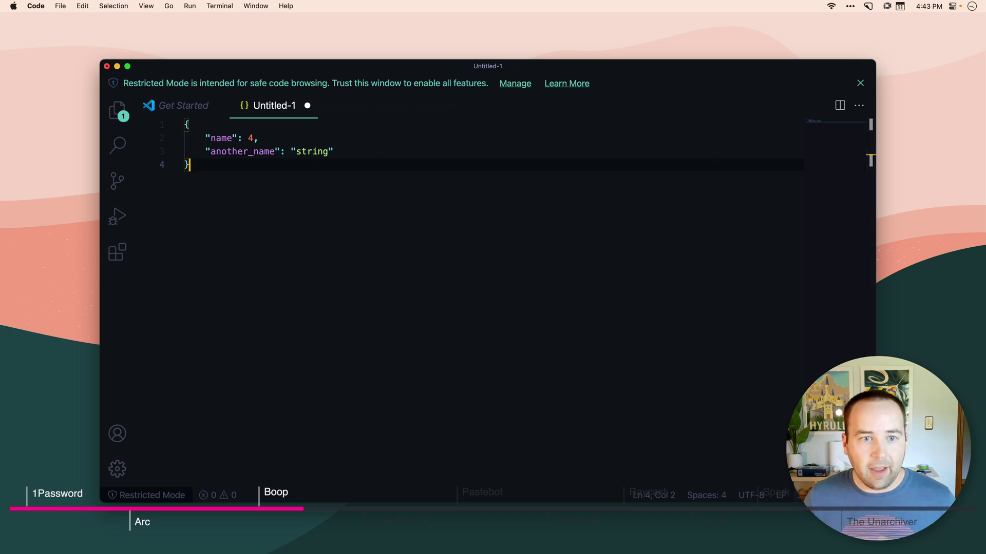
Close the untitled file without saving and quit Visual Studio Code
{"action": "key", "text": "super+w"}
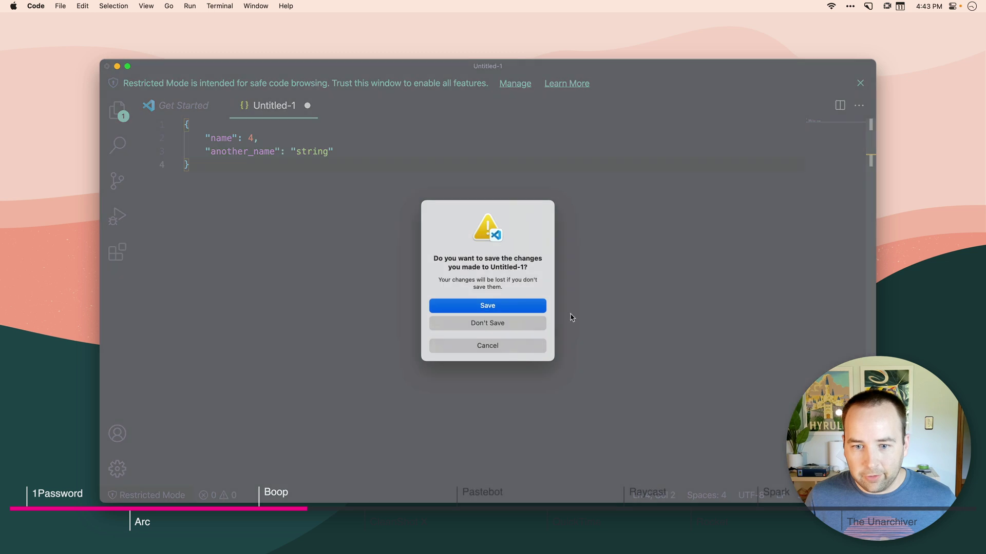
{"action": "left_click", "coordinate": [510, 324]}
{"action": "key", "text": "super+q"}
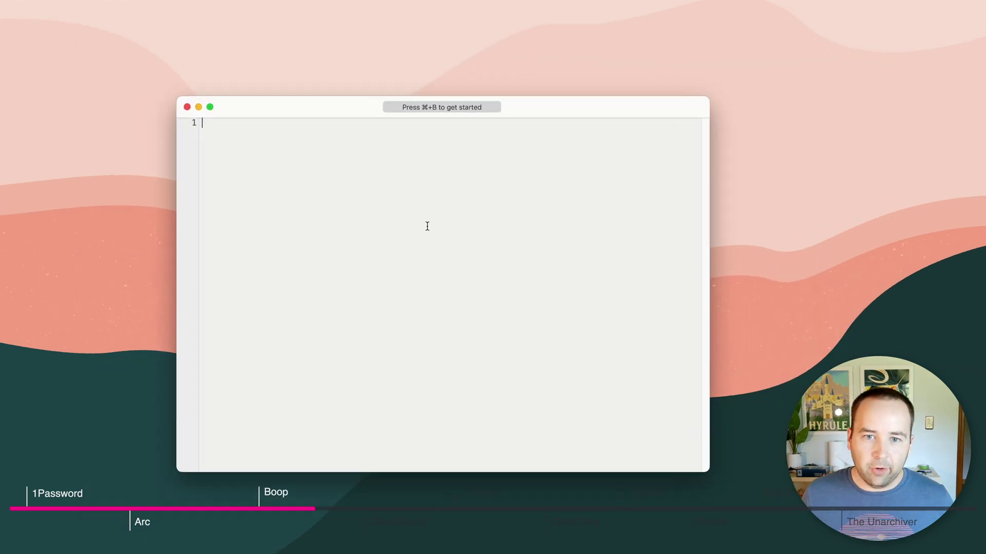
Paste the one-line JSON into Boop and format it into indented lines with Format JSON
{"action": "left_click", "coordinate": [357, 205]}
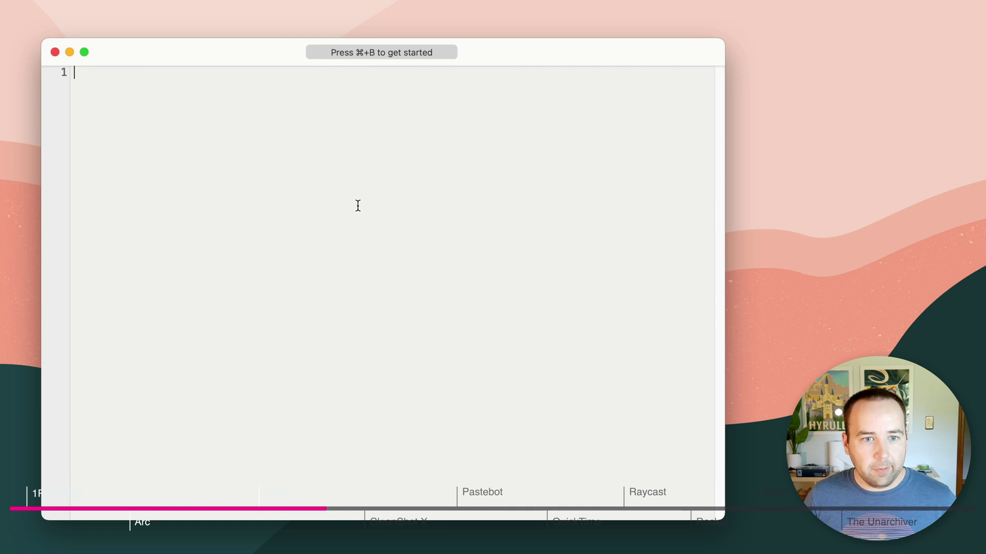
{"action": "type", "text": "{\"name\": 4,\"another_name\": \"string\"}"}
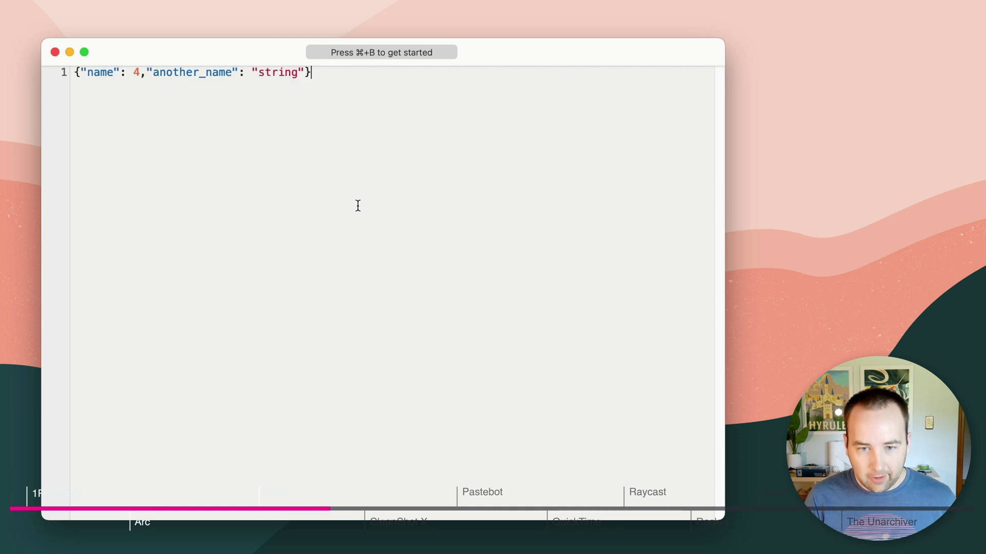
{"action": "key", "text": "super+b"}
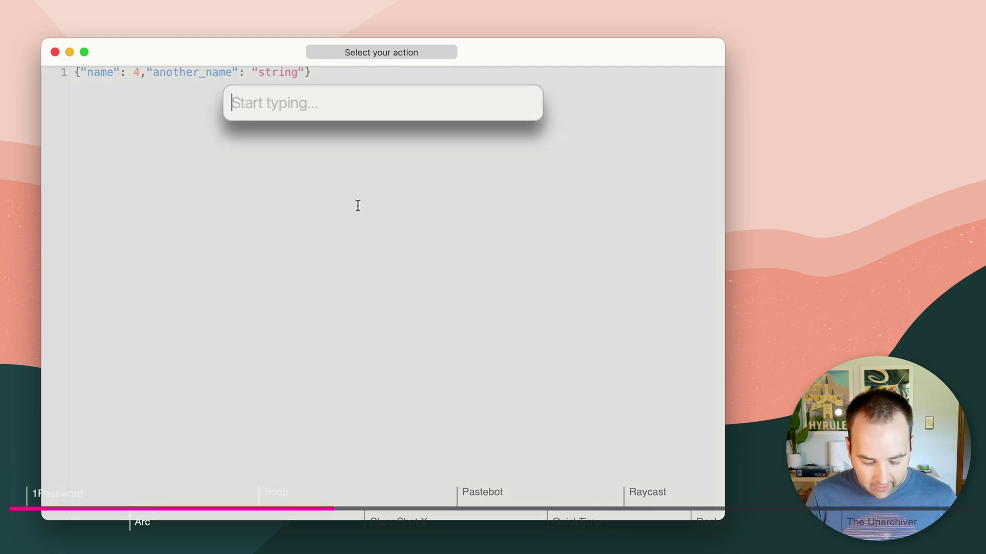
{"action": "type", "text": "form"}
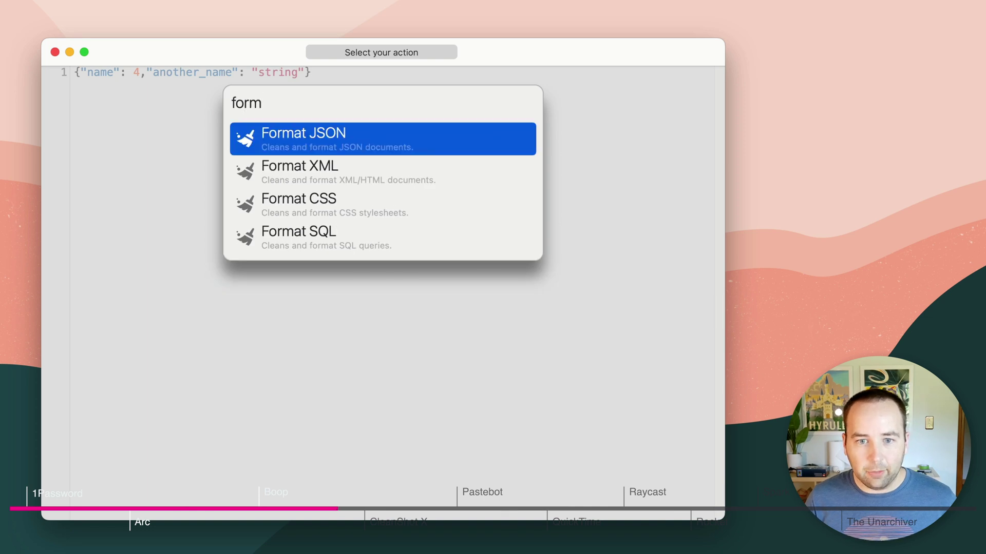
{"action": "key", "text": "Return"}
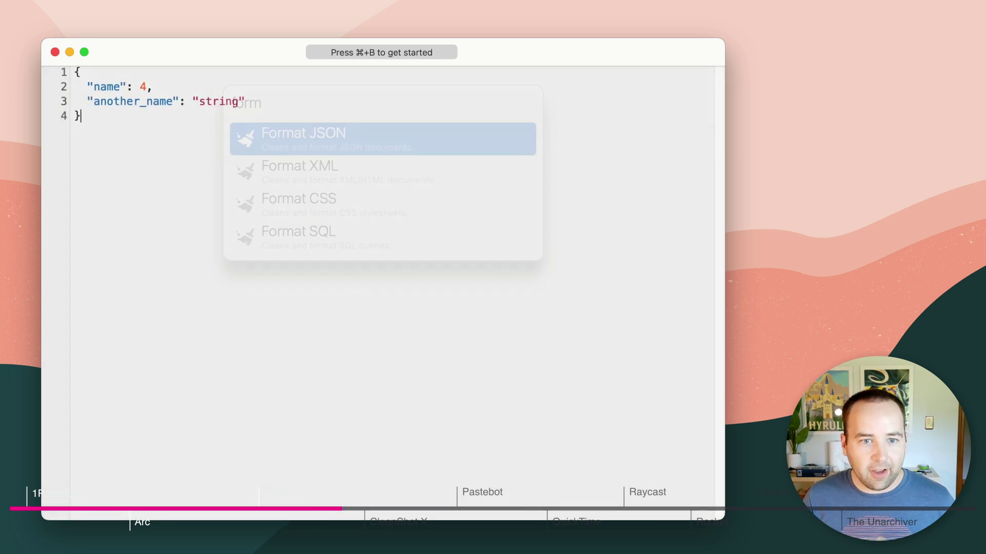
{"action": "key", "text": "super+a"}
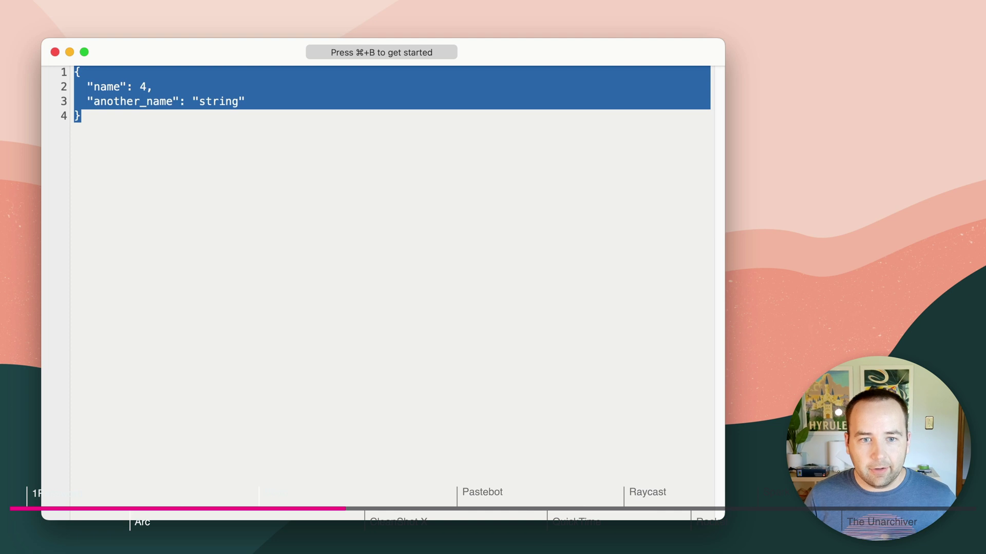
Quit Boop and relaunch it from Raycast by searching 'boop'
{"action": "key", "text": "super+q"}
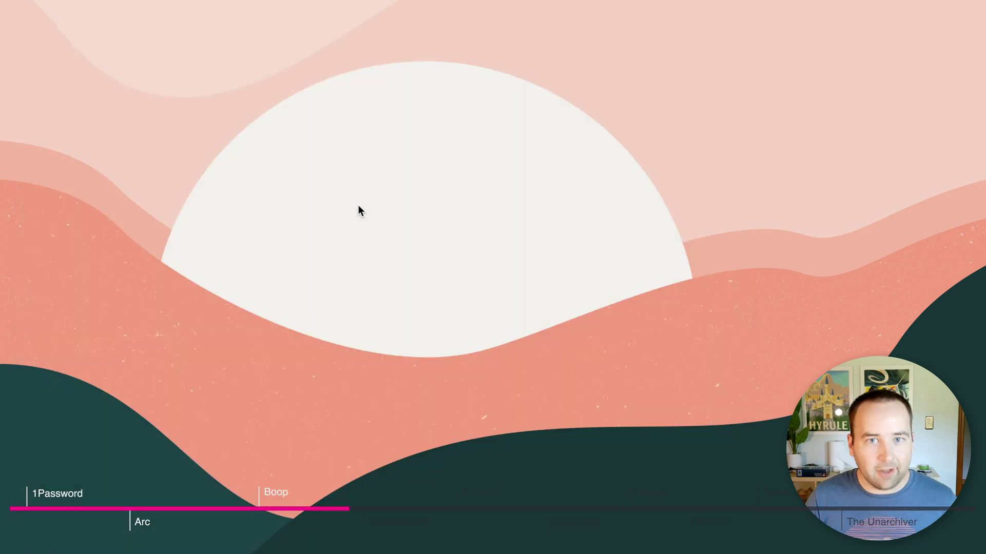
{"action": "key", "text": "super+space"}
{"action": "type", "text": "boop"}
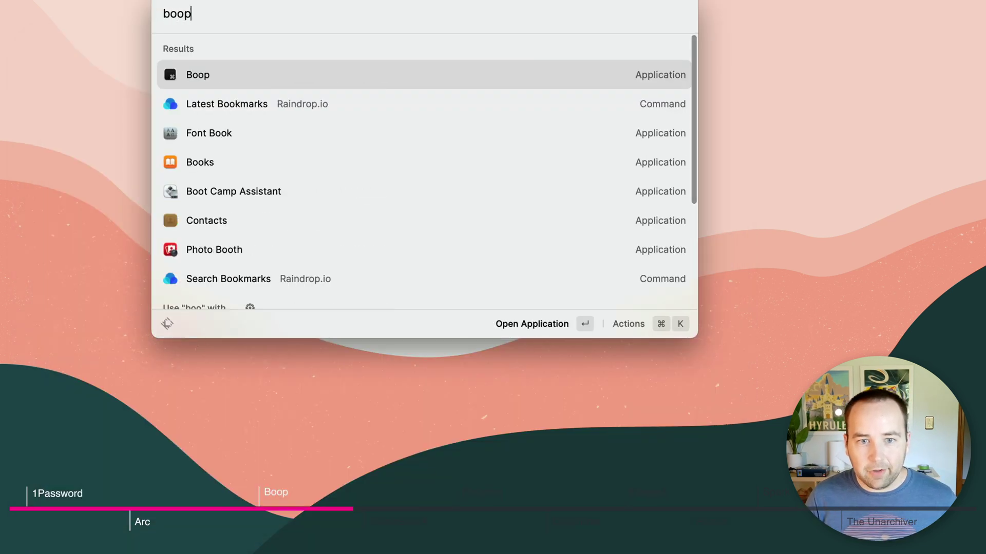
{"action": "key", "text": "Return"}
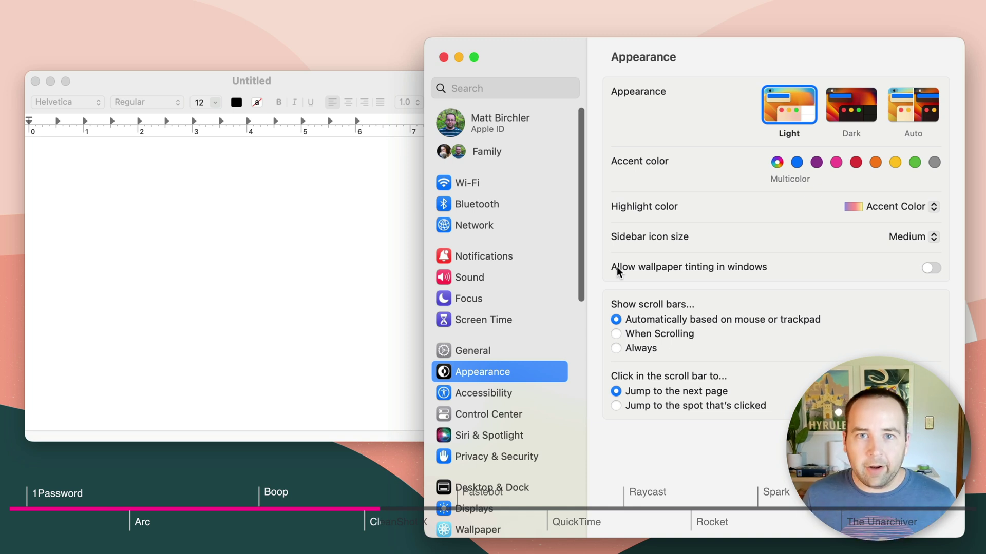
Show CleanShot's click highlight rings on the wallpaper tinting row, then start a Capture Text
{"action": "left_click", "coordinate": [613, 267]}
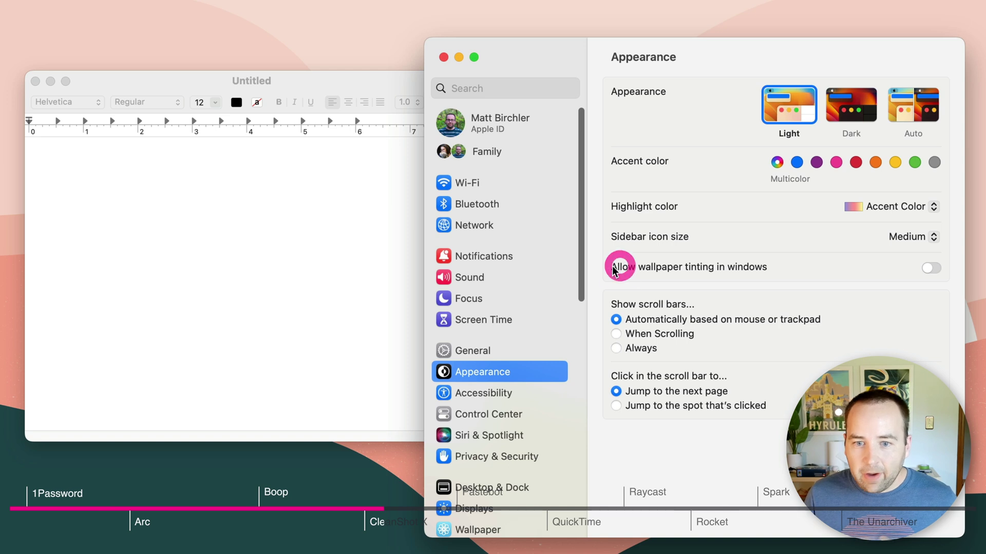
{"action": "left_click", "coordinate": [753, 279]}
{"action": "left_click", "coordinate": [648, 264]}
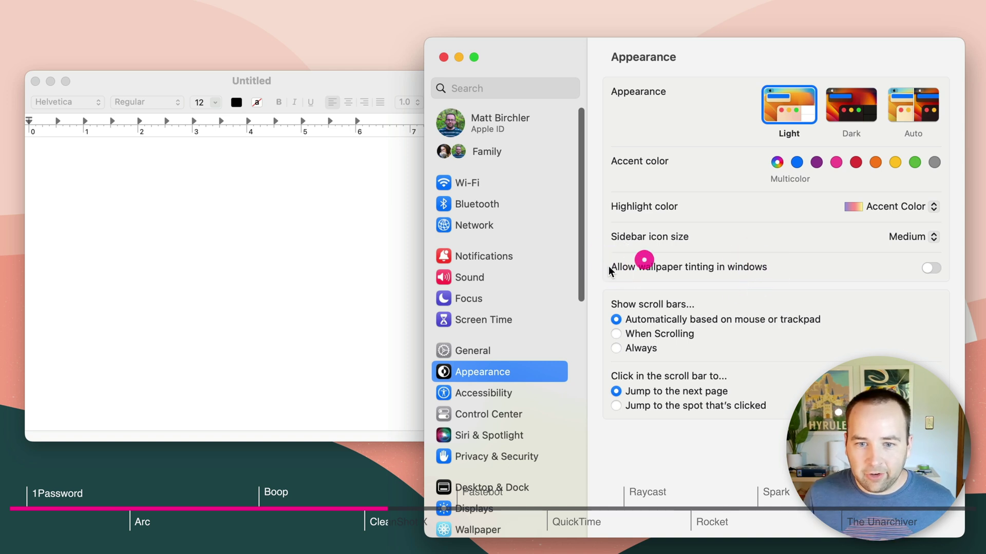
{"action": "left_click", "coordinate": [769, 263]}
{"action": "left_click", "coordinate": [667, 267]}
{"action": "left_click", "coordinate": [597, 256]}
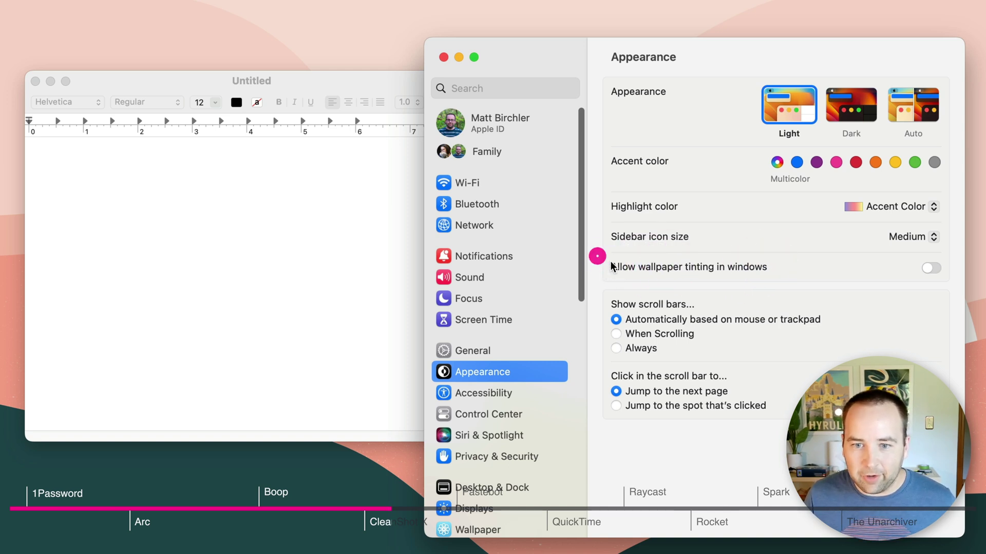
{"action": "left_click", "coordinate": [721, 273]}
{"action": "left_click", "coordinate": [693, 270]}
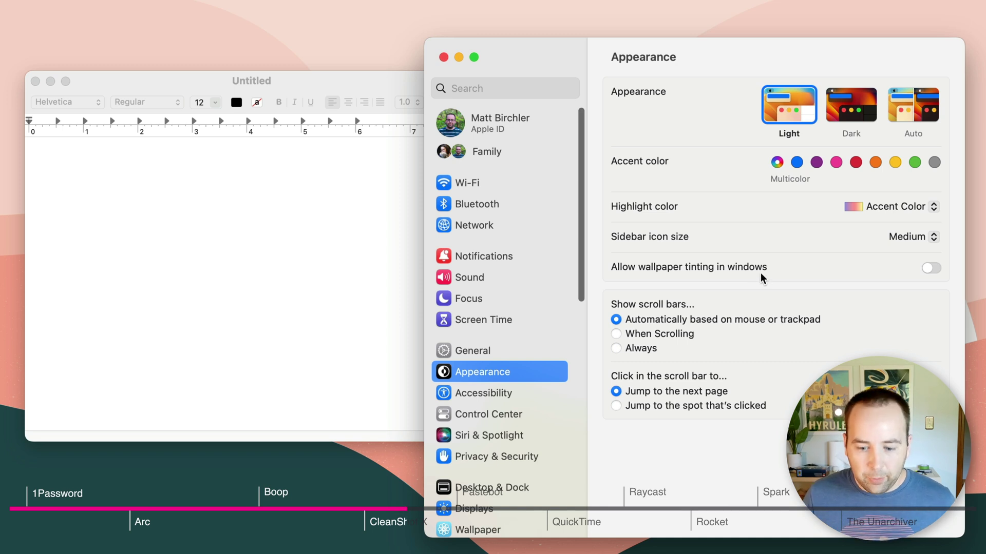
{"action": "key", "text": "super+shift+4"}
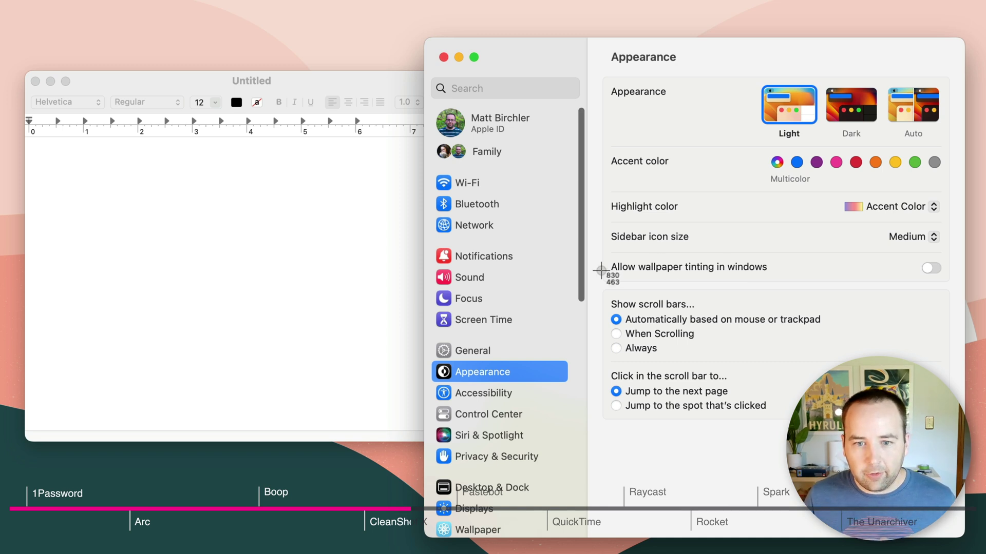
Capture the text 'Allow wallpaper tinting in windows' and paste it into the TextEdit document
{"action": "left_click_drag", "start_coordinate": [607, 259], "coordinate": [793, 294]}
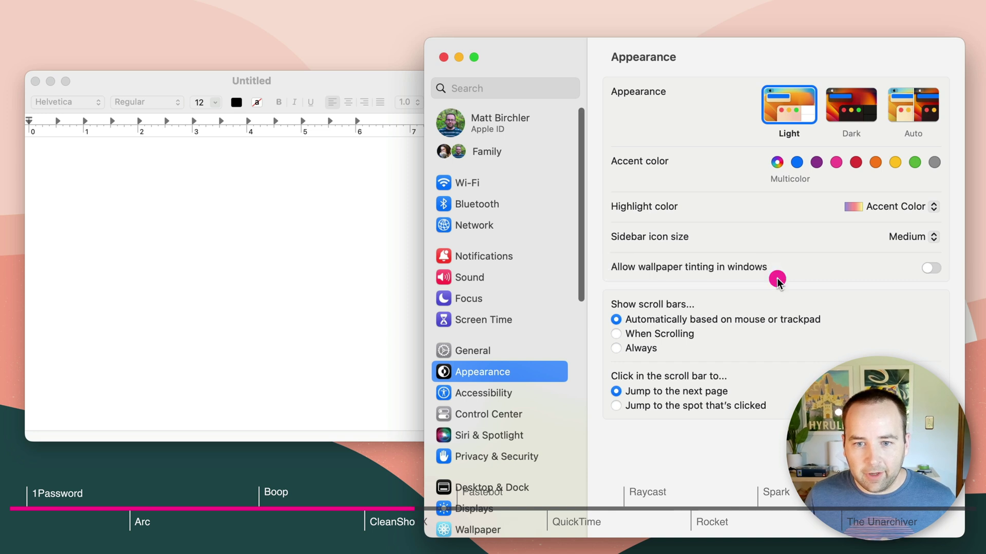
{"action": "left_click", "coordinate": [240, 268]}
{"action": "type", "text": "Allow wallpaper tinting in windows"}
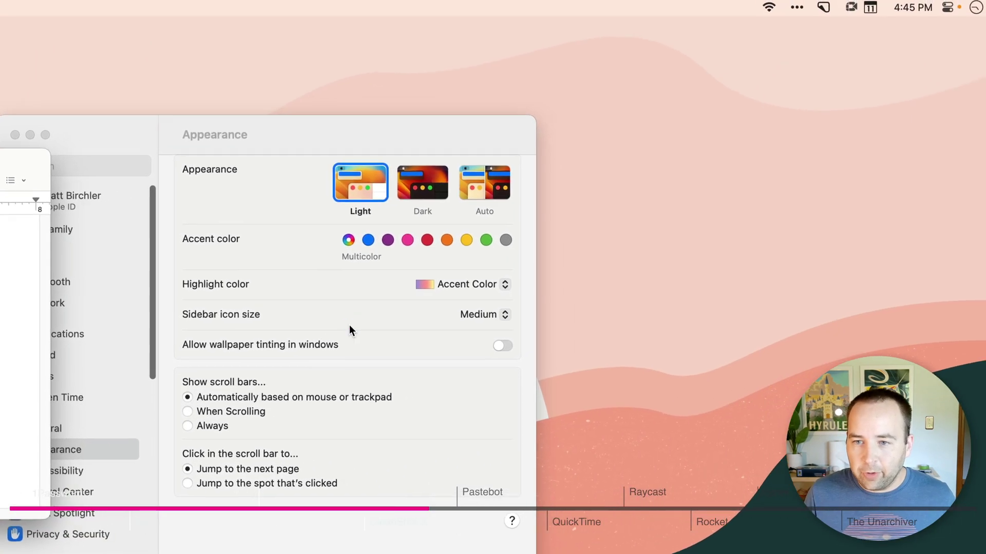
Copy the 'Highlight color' label's text to the clipboard with CleanShot's Capture Text
{"action": "left_click", "coordinate": [745, 266]}
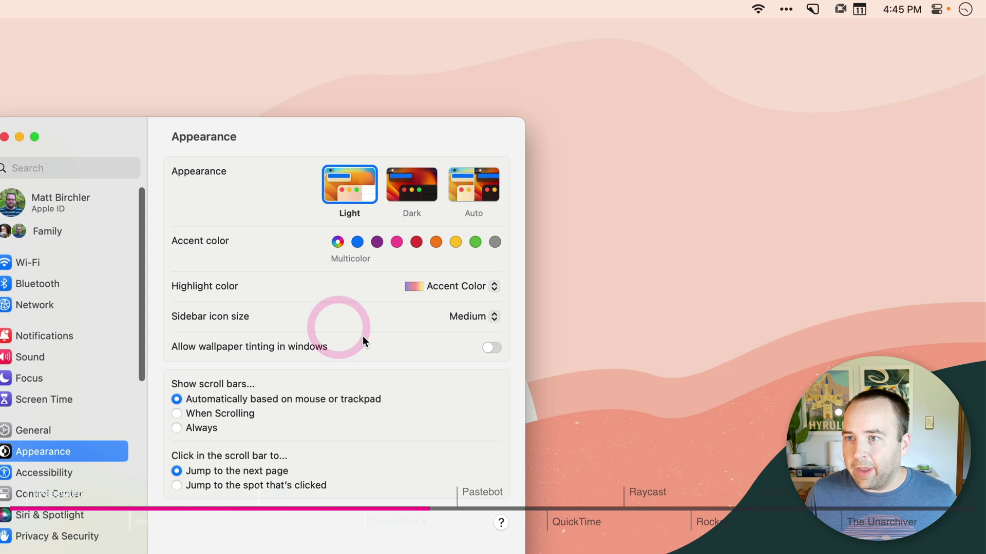
{"action": "left_click", "coordinate": [809, 9]}
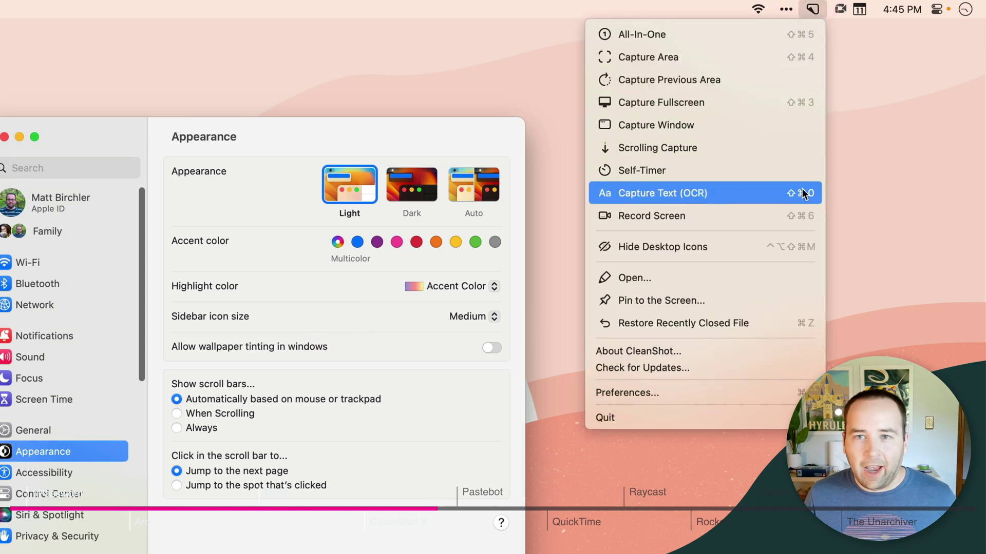
{"action": "left_click", "coordinate": [287, 235]}
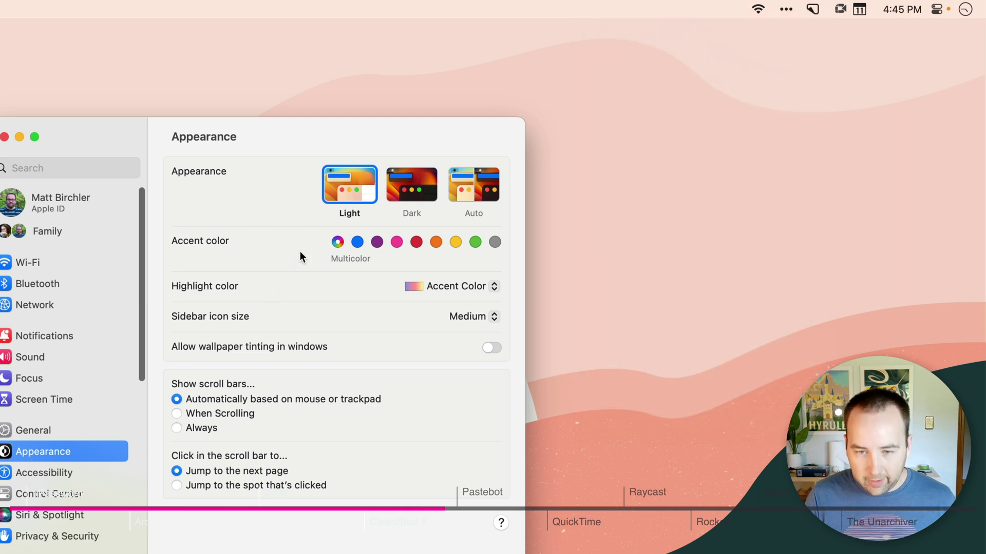
{"action": "key", "text": "super+shift+o"}
{"action": "left_click_drag", "start_coordinate": [169, 276], "coordinate": [265, 311]}
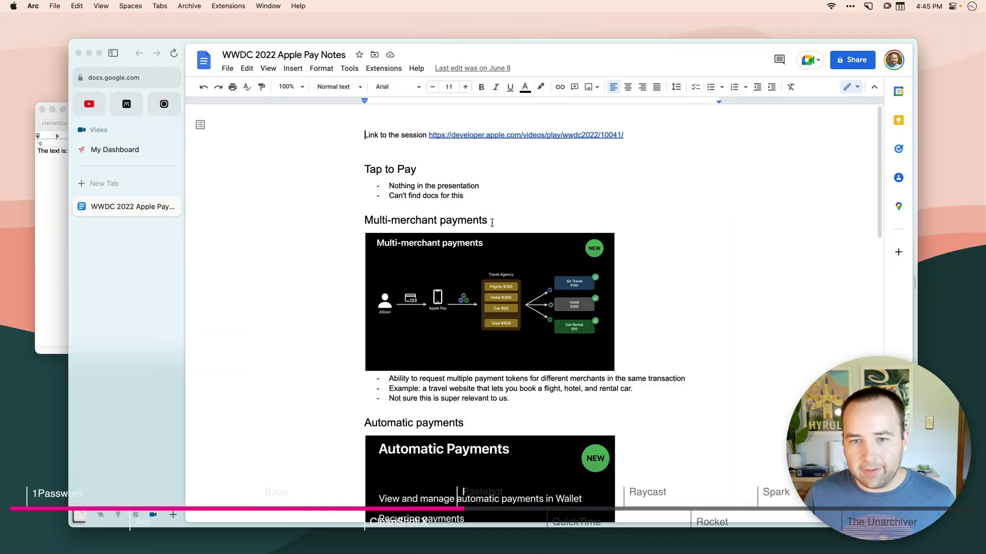
Paste the 'Multi-merchant payments' heading into TextEdit, centre the window, then undo the formatted paste
{"action": "left_click_drag", "start_coordinate": [489, 220], "coordinate": [367, 219]}
{"action": "key", "text": "super+c"}
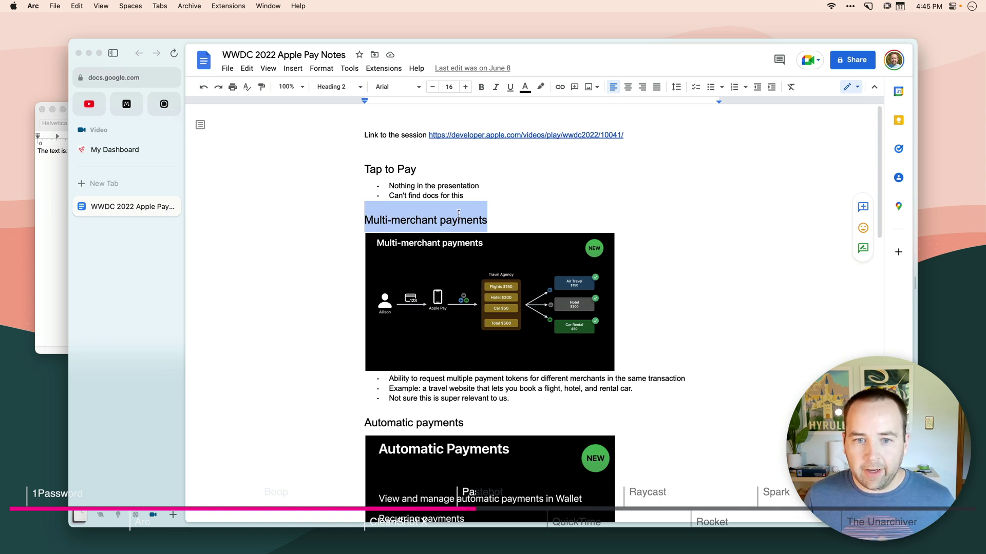
{"action": "left_click", "coordinate": [51, 233]}
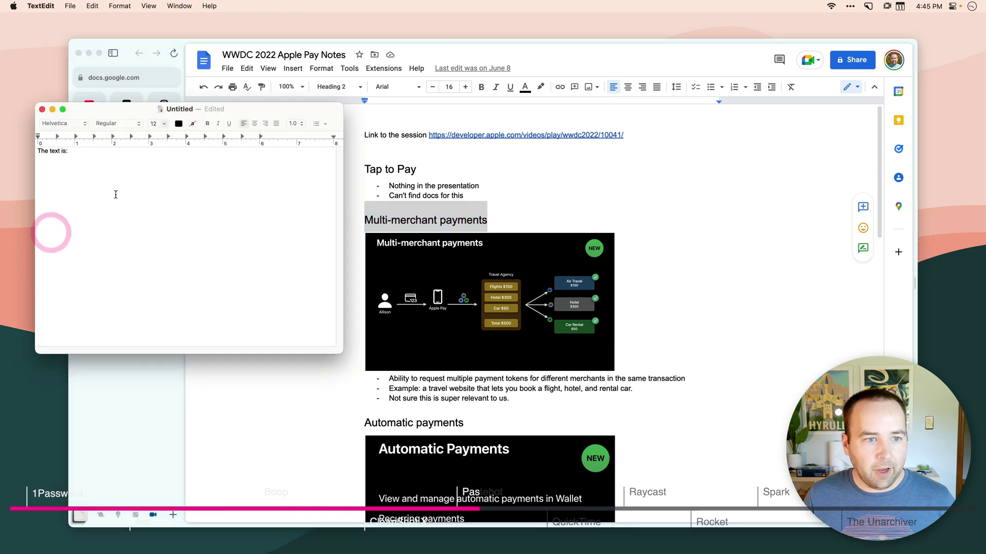
{"action": "key", "text": "super+v"}
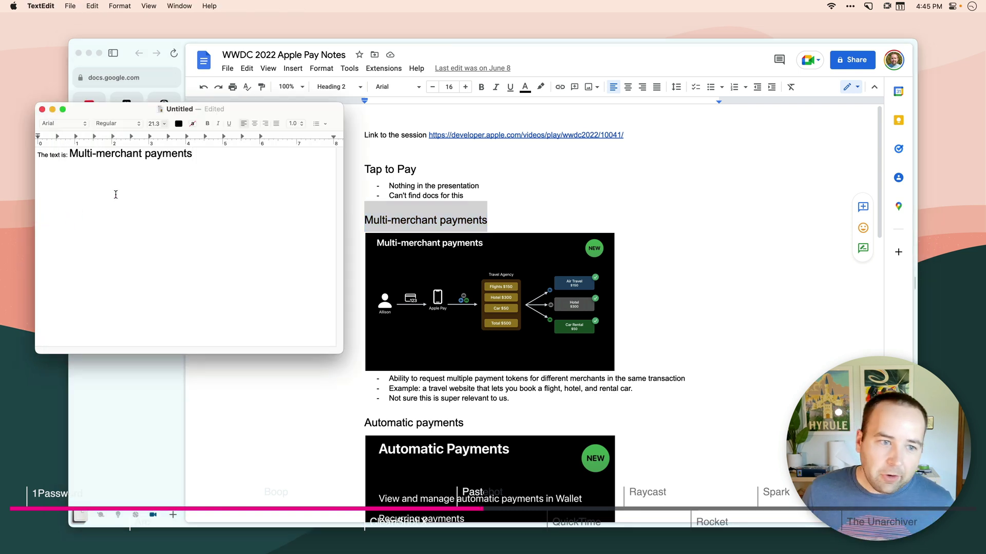
{"action": "left_click_drag", "start_coordinate": [128, 108], "coordinate": [403, 154]}
{"action": "key", "text": "super+z"}
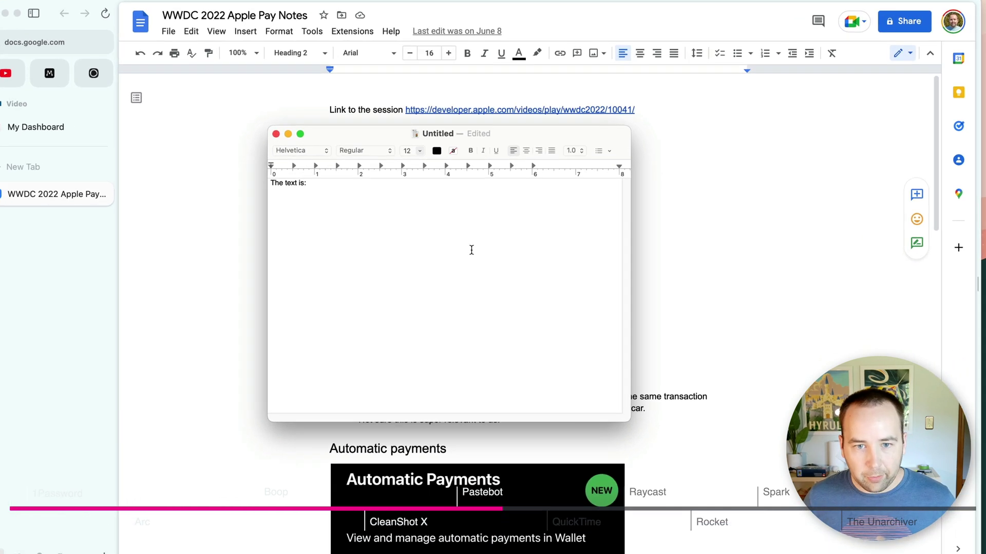
{"action": "key", "text": "super+shift+v"}
Preview several Pastebot filters on 'Multi-merchant payments', then paste it as plain text with Convert to Plain Text
{"action": "left_click_drag", "start_coordinate": [307, 265], "coordinate": [288, 115]}
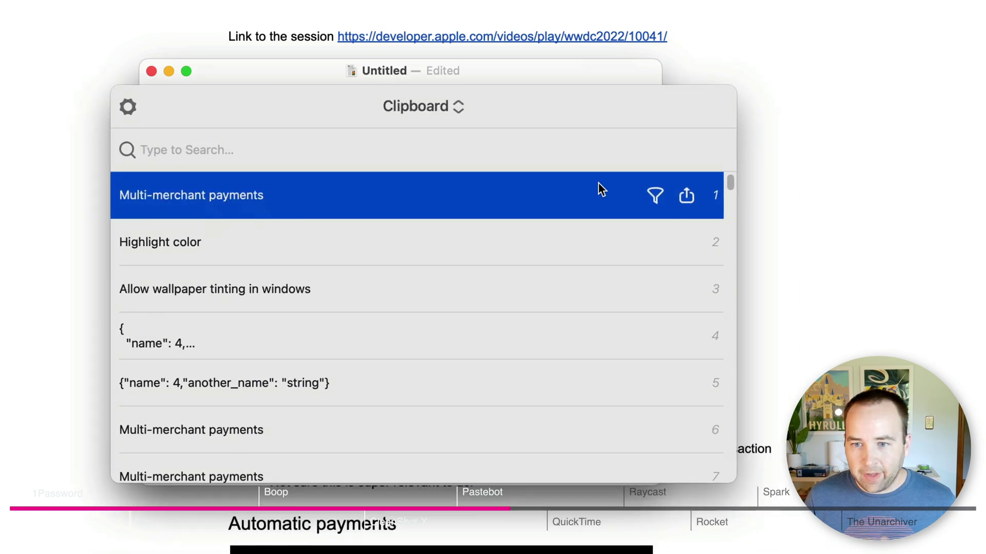
{"action": "left_click", "coordinate": [656, 197]}
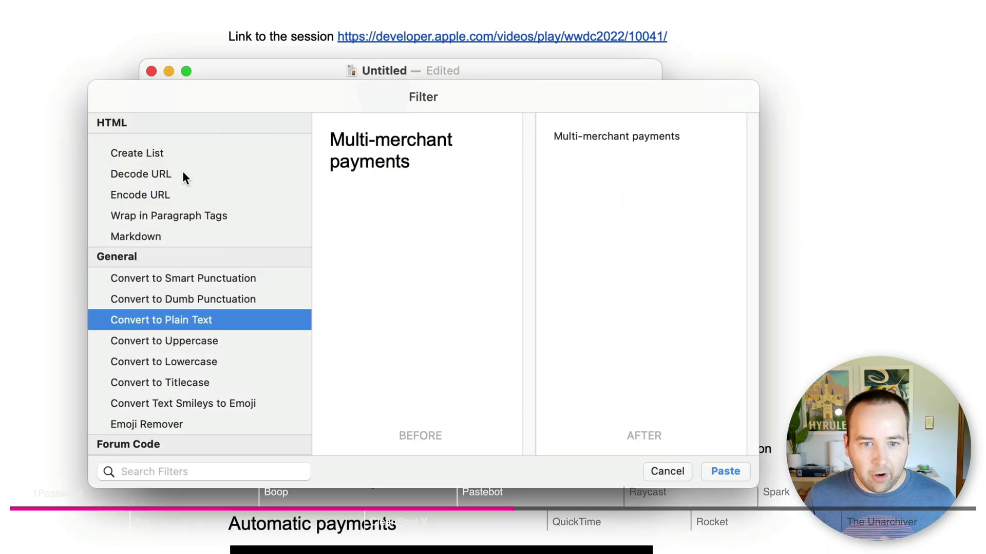
{"action": "left_click", "coordinate": [187, 282]}
{"action": "left_click", "coordinate": [190, 362]}
{"action": "left_click", "coordinate": [183, 347]}
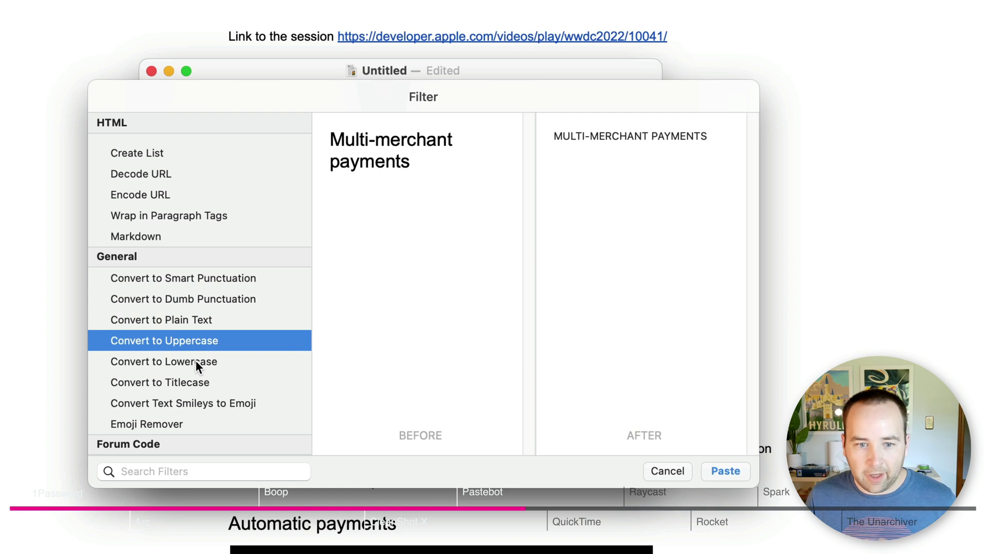
{"action": "left_click", "coordinate": [195, 282]}
{"action": "left_click", "coordinate": [198, 299]}
{"action": "left_click", "coordinate": [149, 174]}
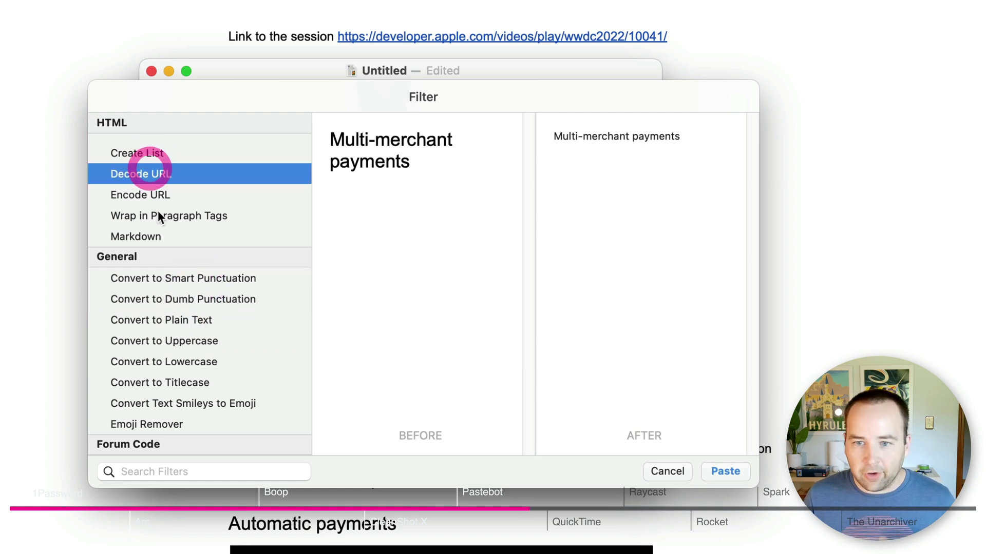
{"action": "left_click", "coordinate": [174, 220]}
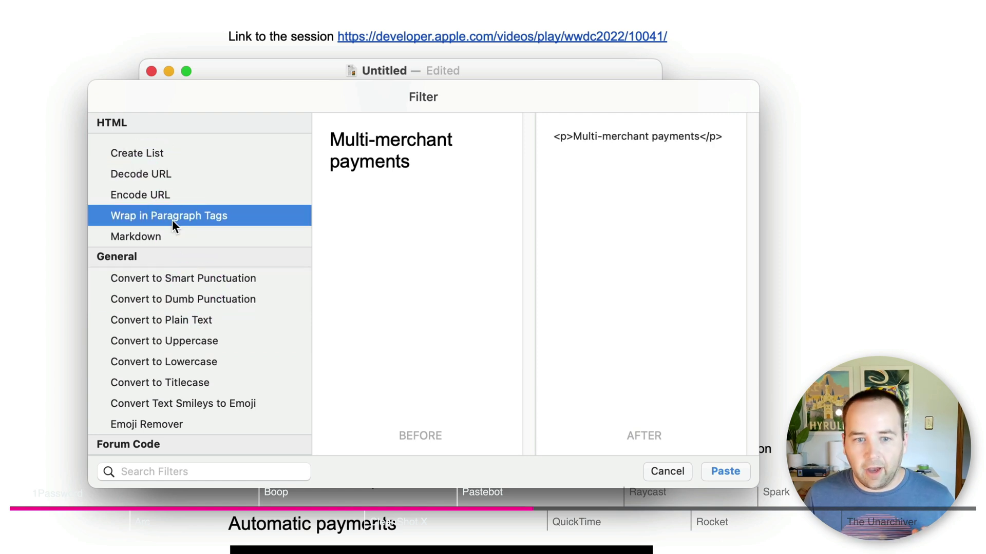
{"action": "left_click", "coordinate": [177, 317]}
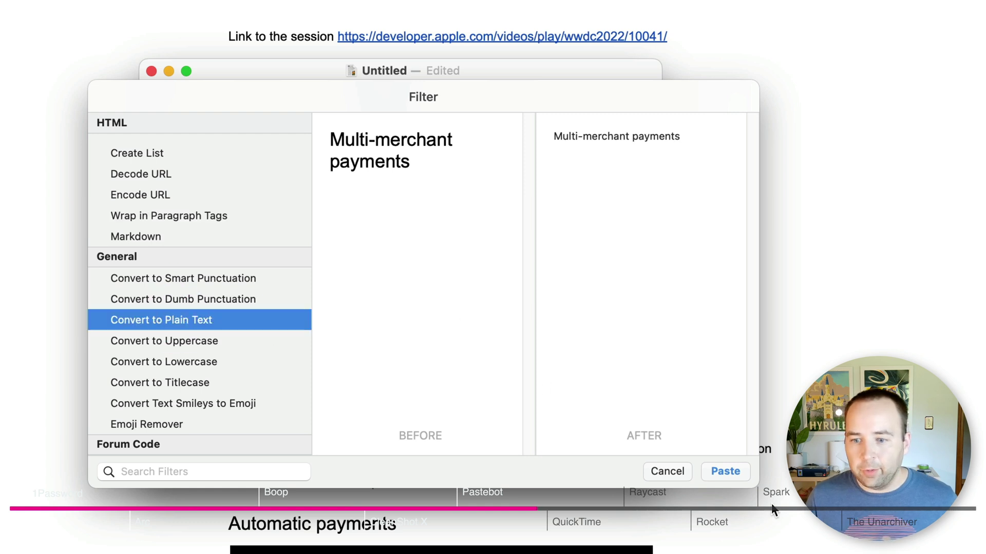
{"action": "left_click", "coordinate": [725, 471]}
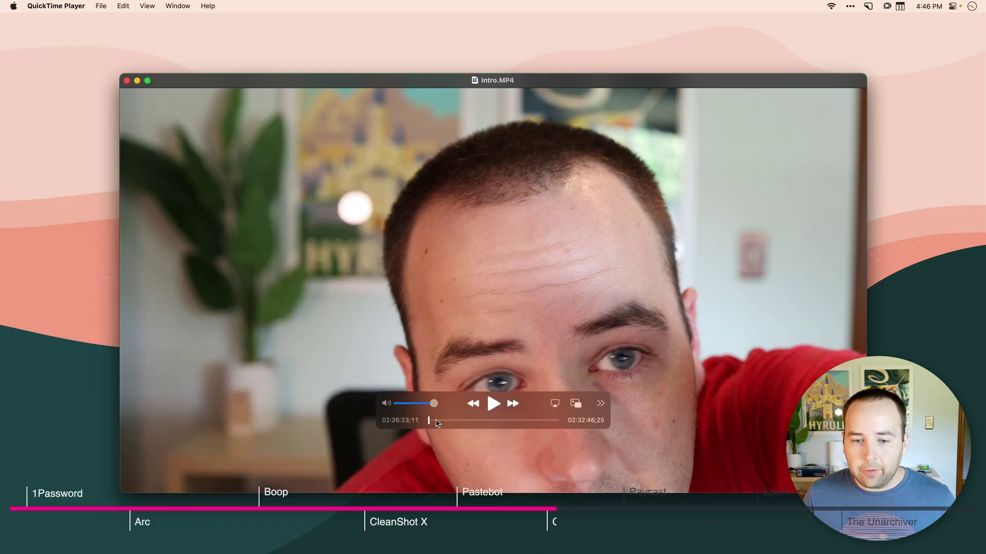
Trim Intro.MP4 to a 37-second section by pulling the start and end handles inward
{"action": "left_click_drag", "start_coordinate": [430, 421], "coordinate": [458, 421]}
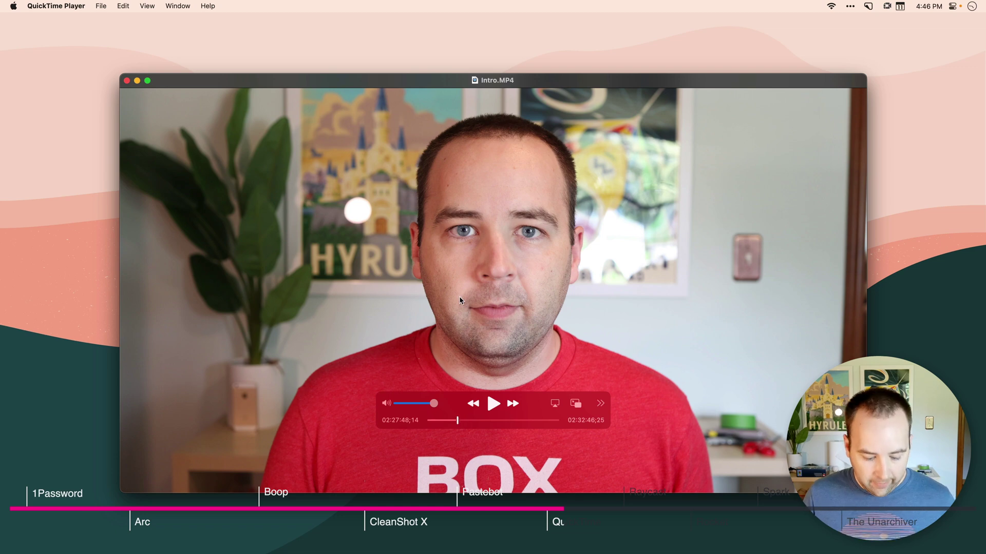
{"action": "key", "text": "super+t"}
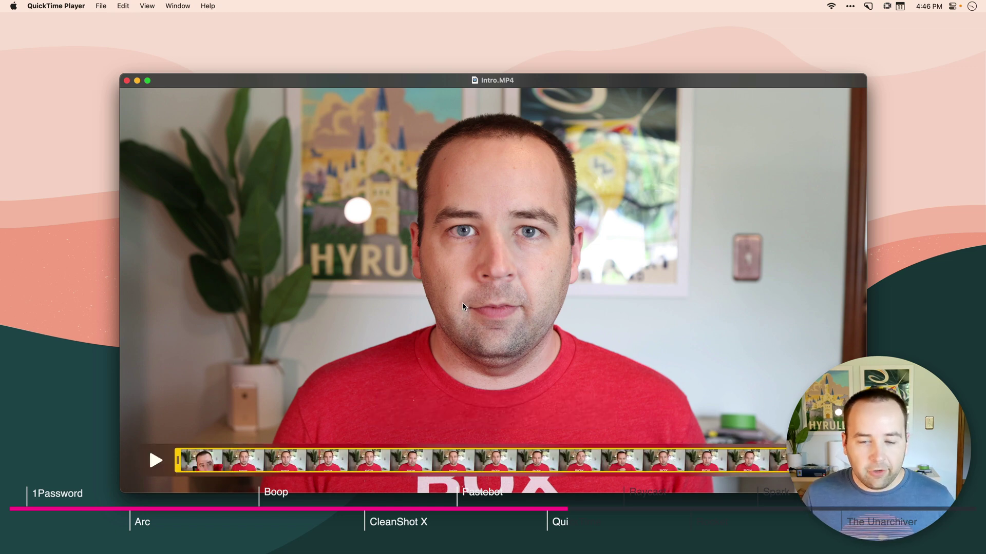
{"action": "left_click", "coordinate": [227, 460]}
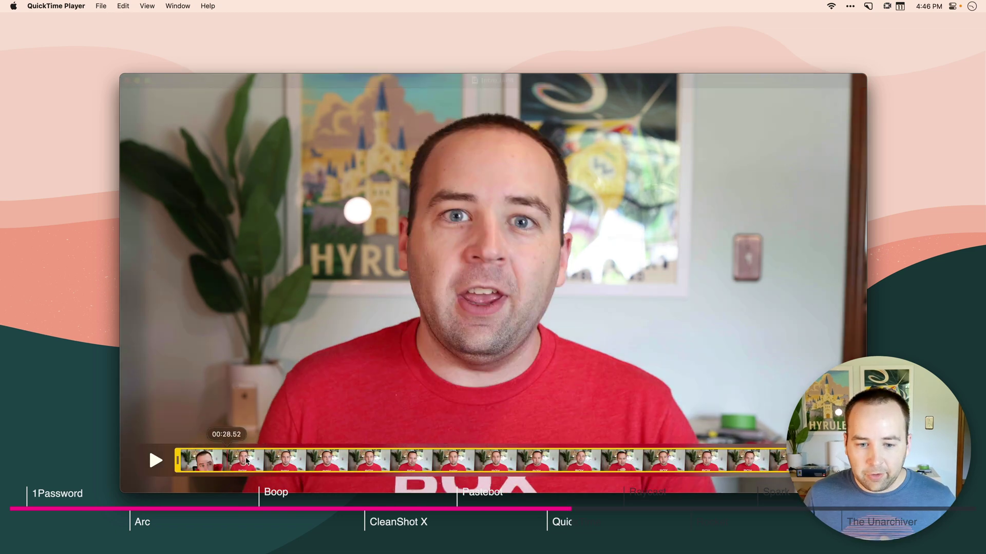
{"action": "left_click_drag", "start_coordinate": [247, 461], "coordinate": [316, 460]}
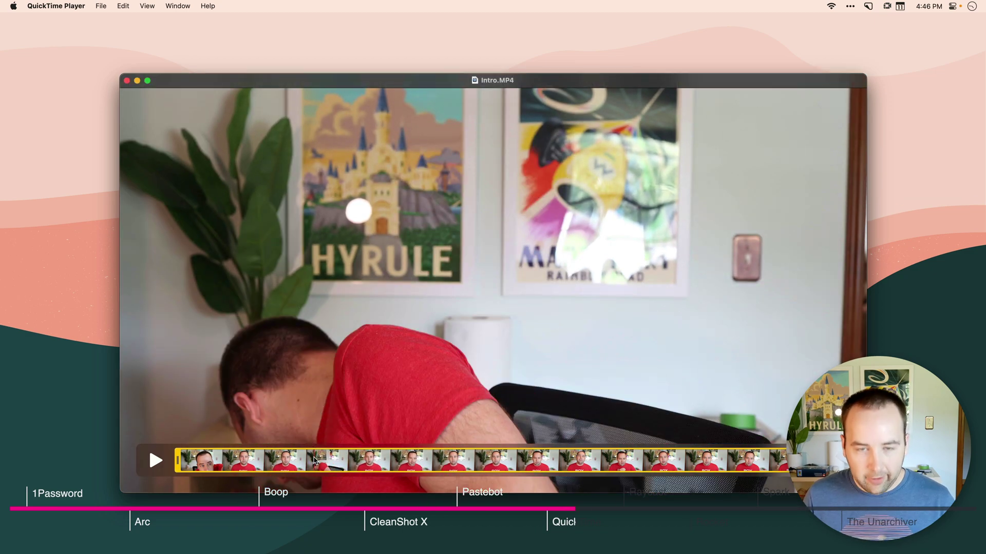
{"action": "left_click_drag", "start_coordinate": [178, 460], "coordinate": [377, 462]}
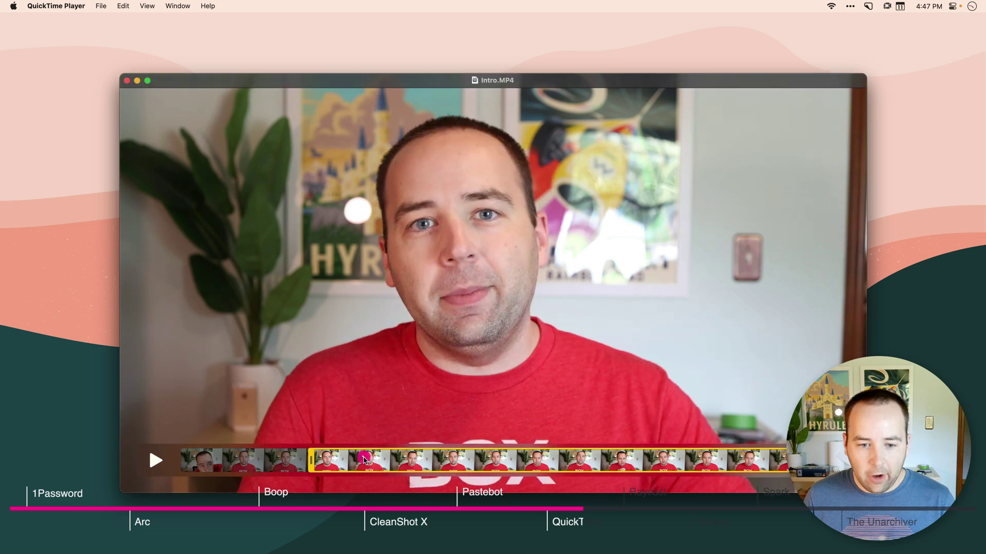
{"action": "left_click_drag", "start_coordinate": [787, 461], "coordinate": [365, 460]}
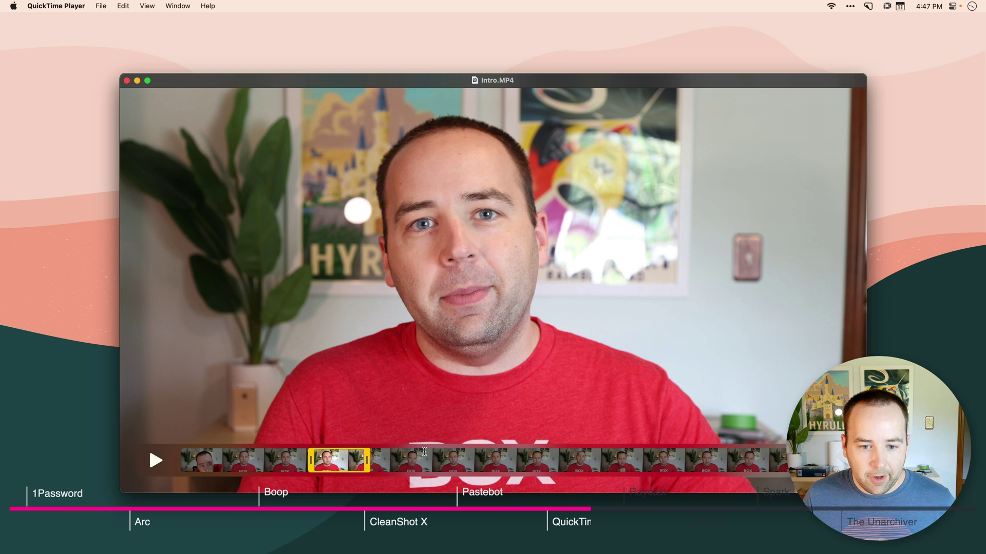
{"action": "mouse_move", "coordinate": [369, 462]}
{"action": "left_mouse_down"}
{"action": "mouse_move", "coordinate": [342, 462]}
{"action": "mouse_move", "coordinate": [418, 461]}
{"action": "mouse_move", "coordinate": [372, 463]}
{"action": "left_mouse_up"}
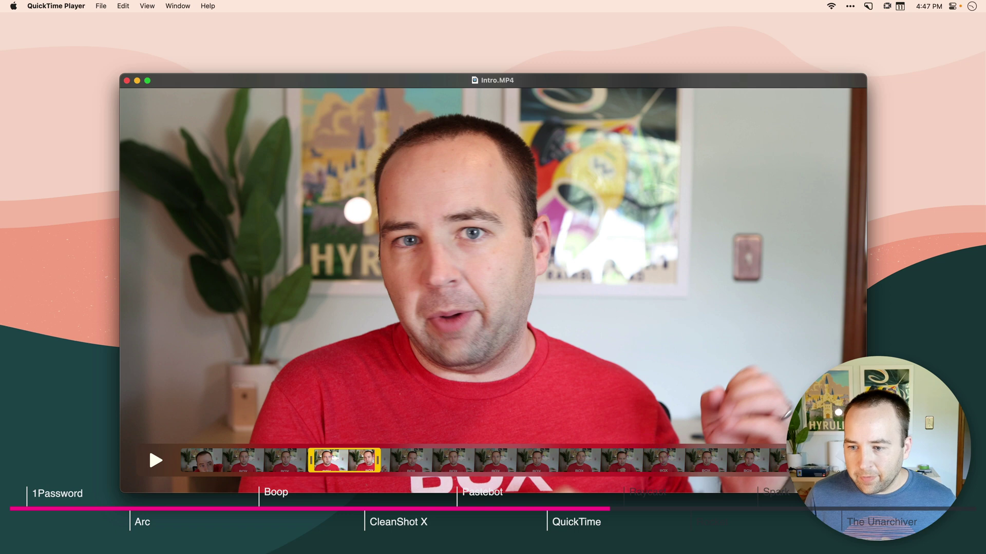
{"action": "left_click", "coordinate": [842, 460]}
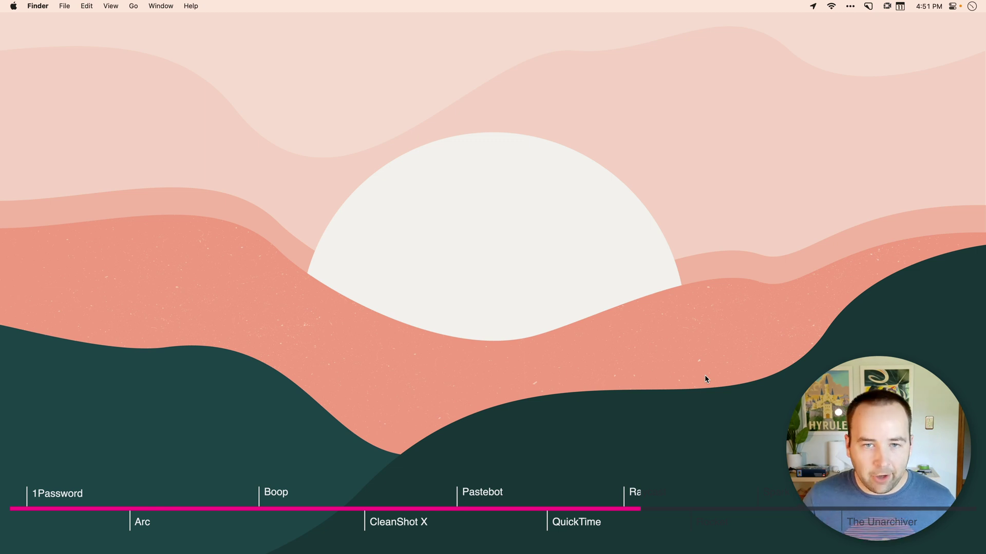
Join the Meeting with Team Google Meet event from Raycast
{"action": "key", "text": "super+space"}
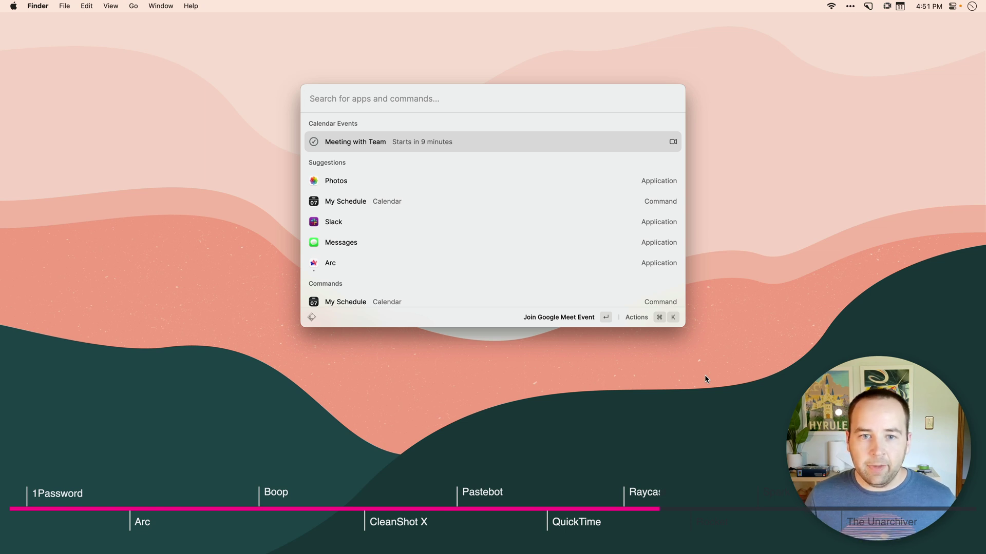
{"action": "key", "text": "Return"}
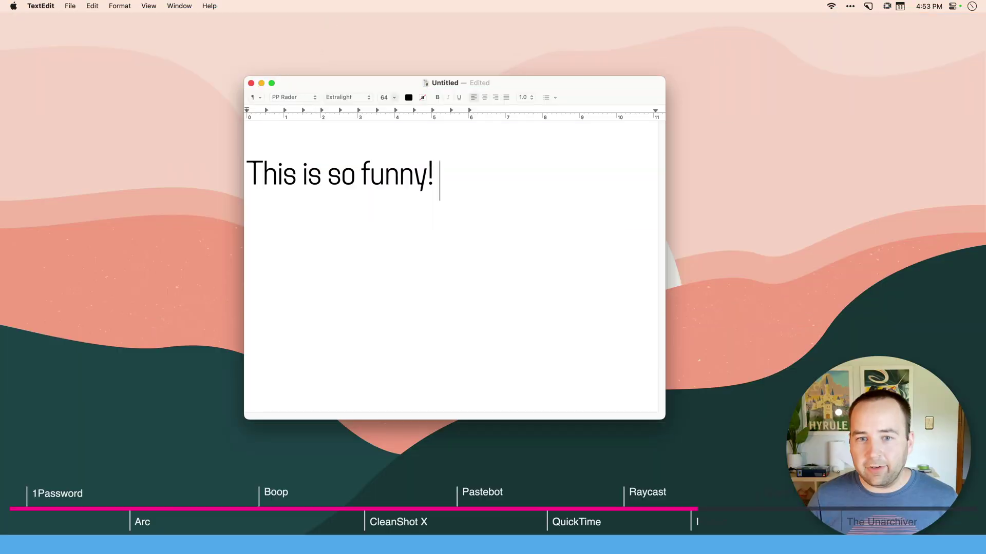
Add 😂 after 'This is so funny!' and 🙂🚀 two lines below using Rocket's :joy, smi and :rocket shortcuts
{"action": "type", "text": ":"}
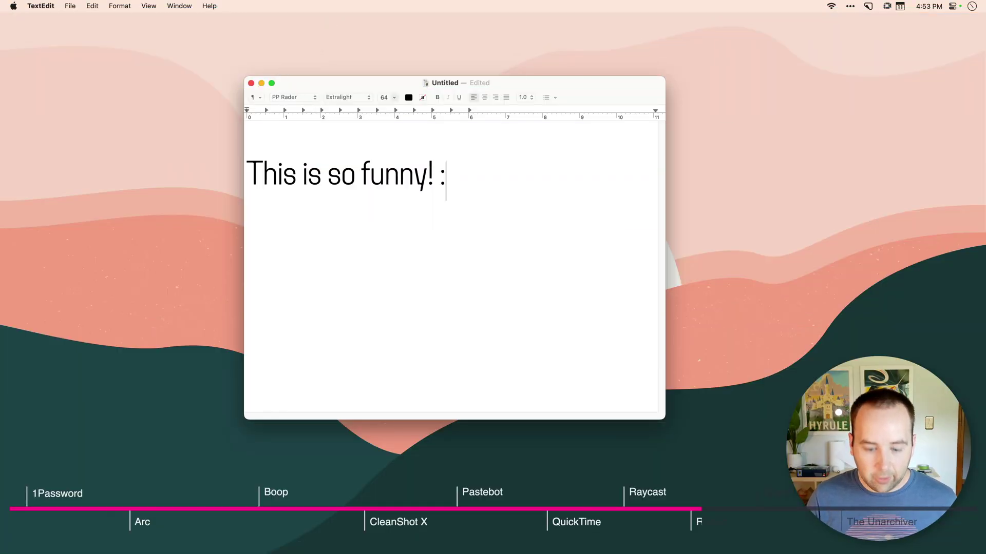
{"action": "type", "text": "joy"}
{"action": "key", "text": "Return"}
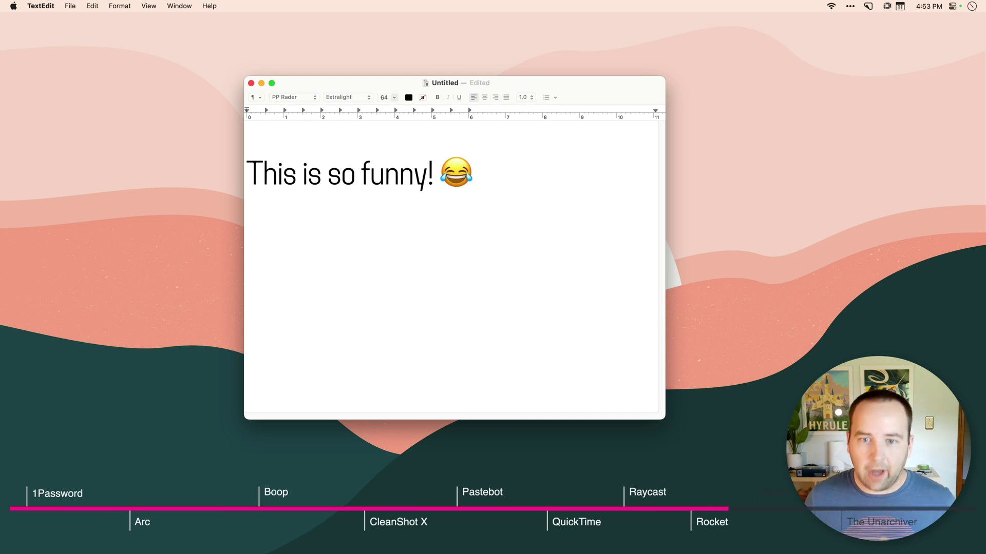
{"action": "key", "text": "Return"}
{"action": "key", "text": "Return"}
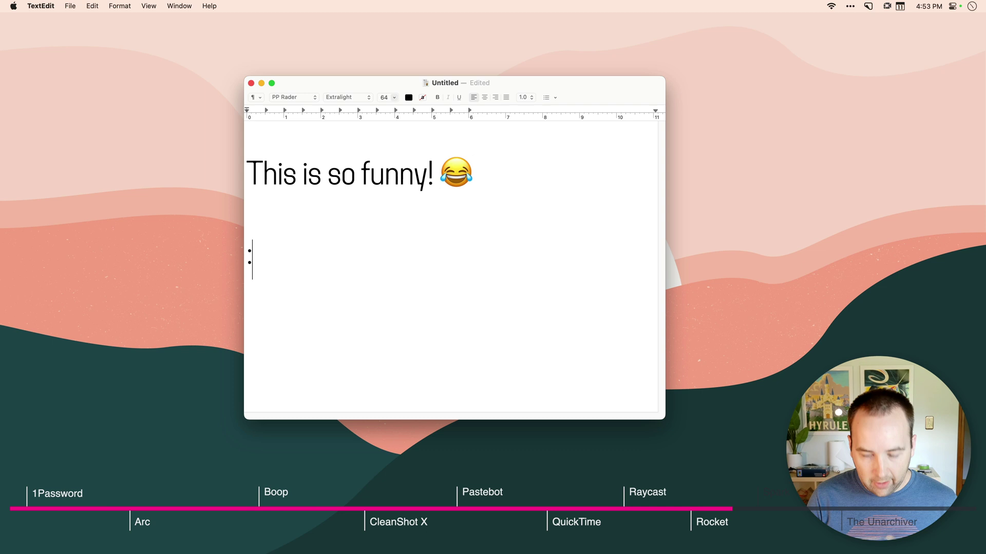
{"action": "type", "text": "smi"}
{"action": "key", "text": "Return"}
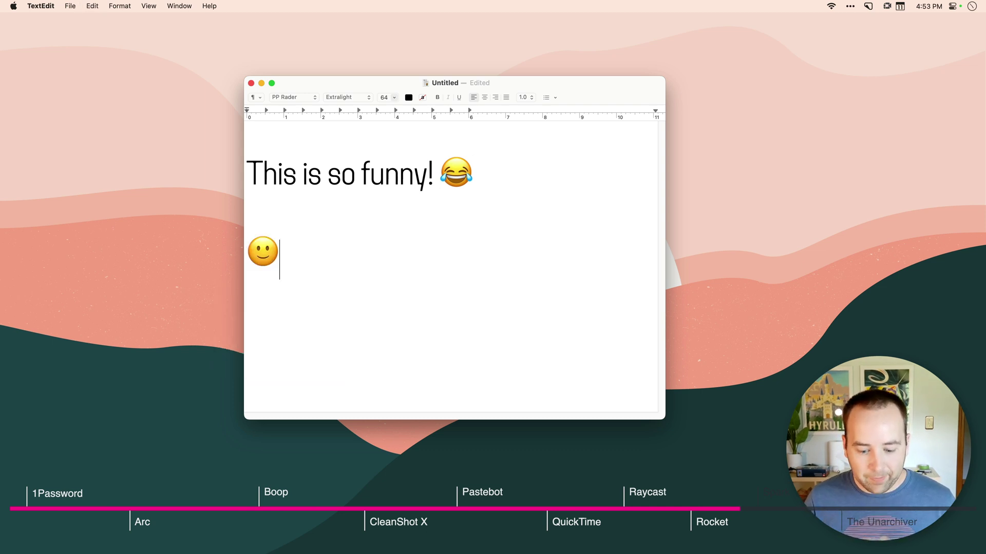
{"action": "type", "text": ":rocket"}
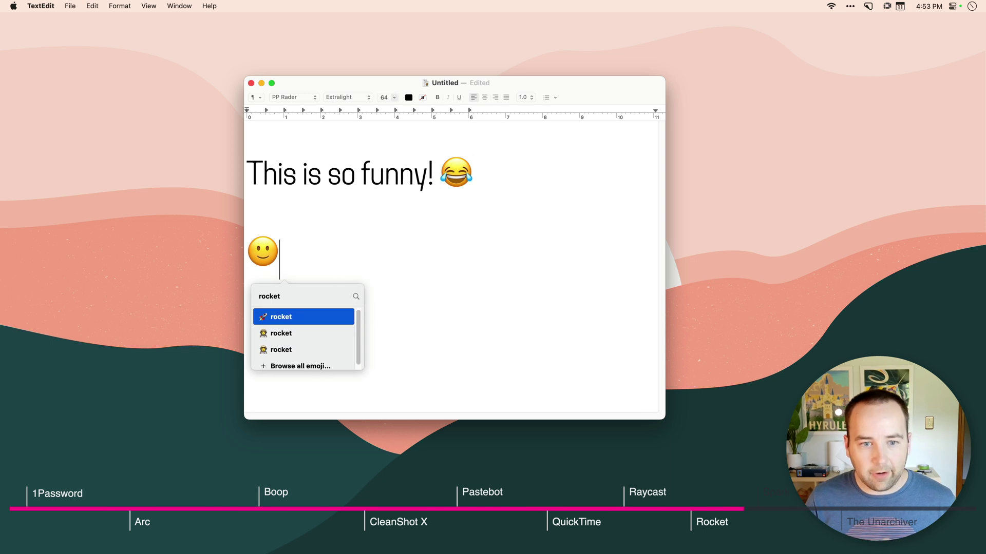
{"action": "key", "text": "Return"}
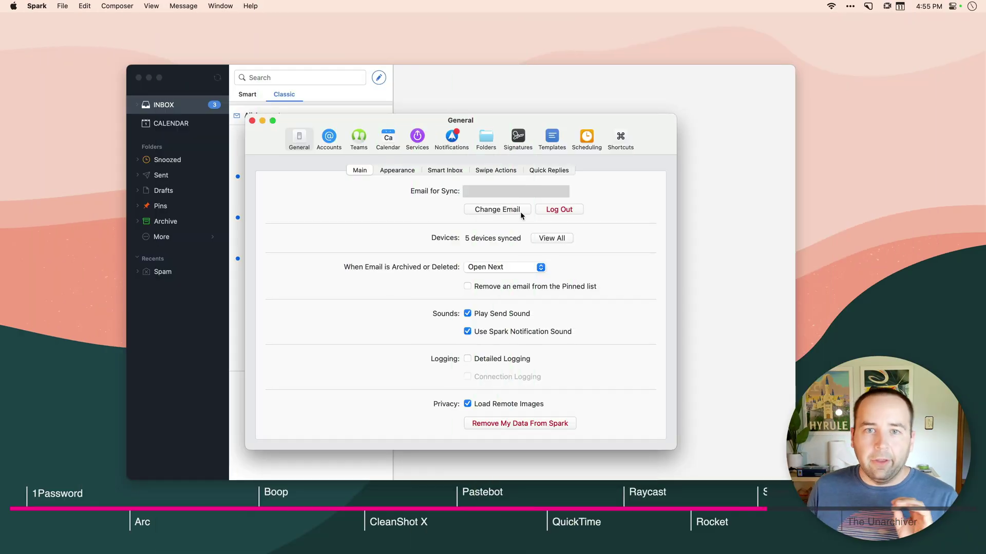
In Spark's Shortcuts settings, try the Spark, Mail.app, Gmail.com and Custom sets, finishing on Gmail.com
{"action": "left_click", "coordinate": [620, 139]}
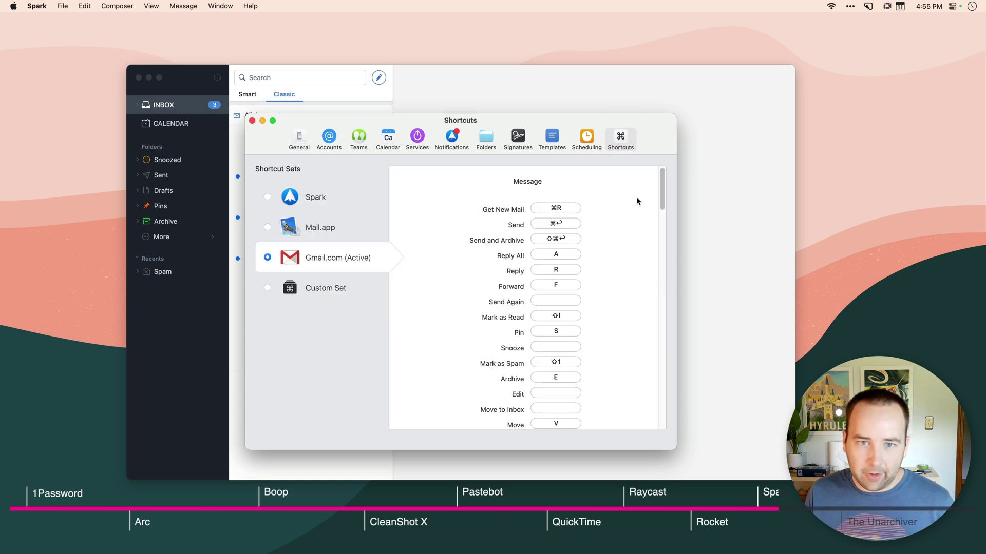
{"action": "left_click", "coordinate": [328, 199]}
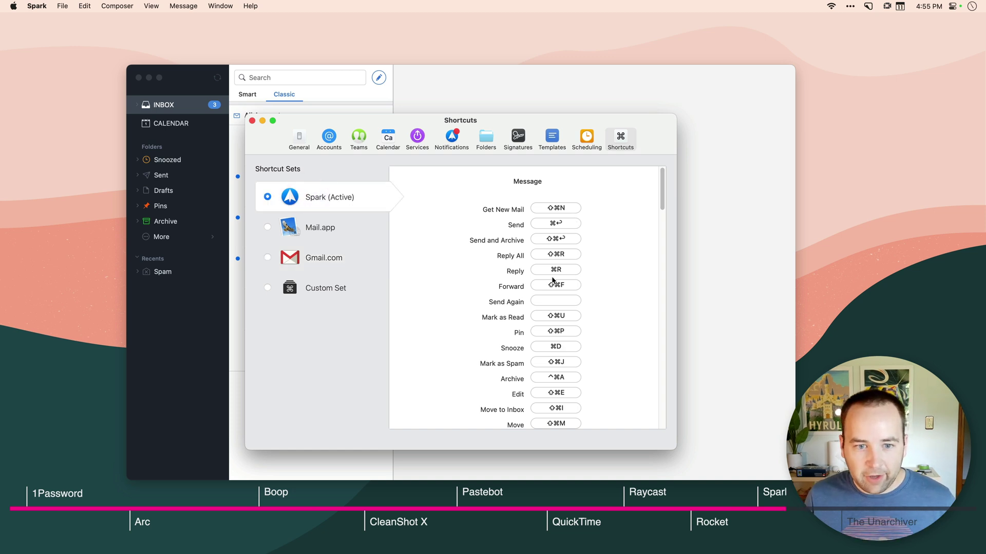
{"action": "left_click", "coordinate": [310, 232]}
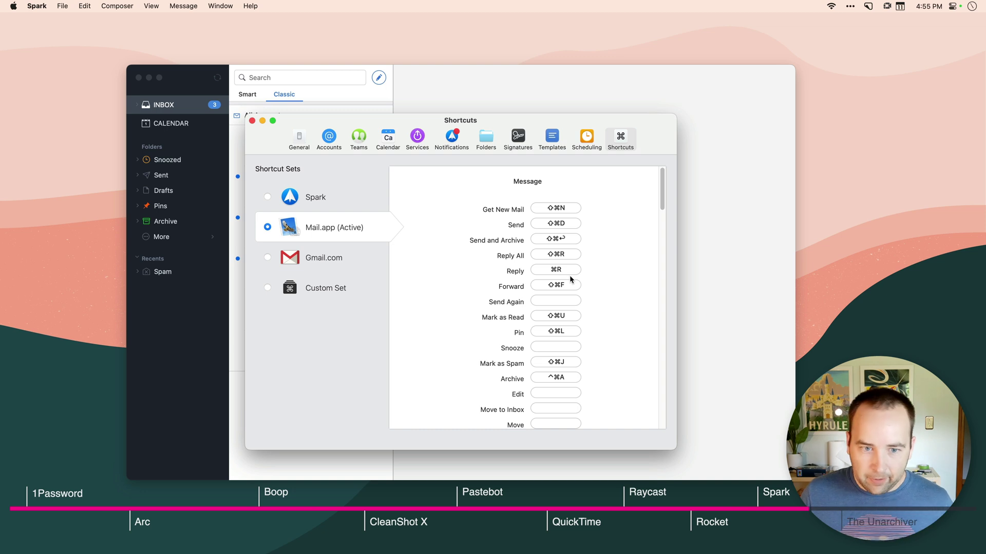
{"action": "left_click", "coordinate": [329, 258]}
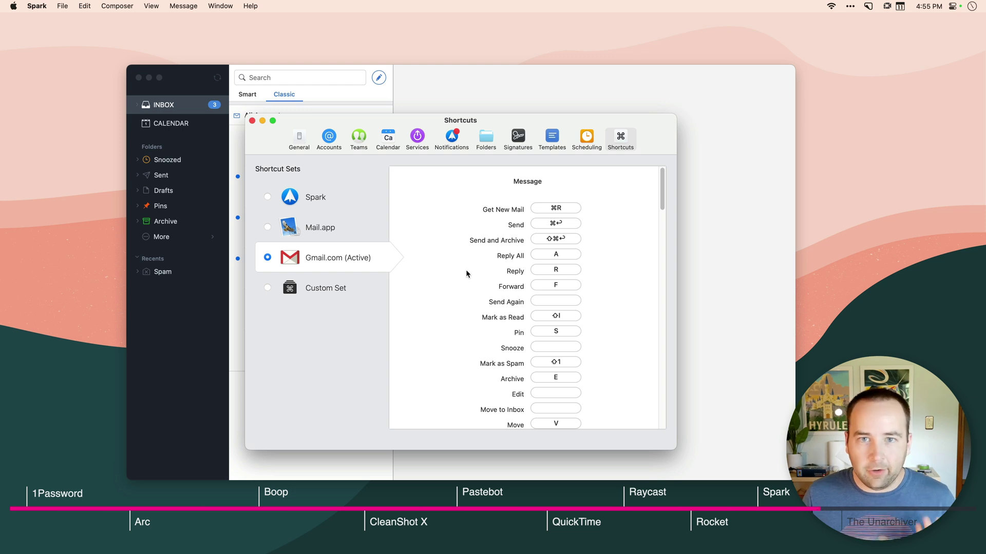
{"action": "left_click", "coordinate": [309, 292]}
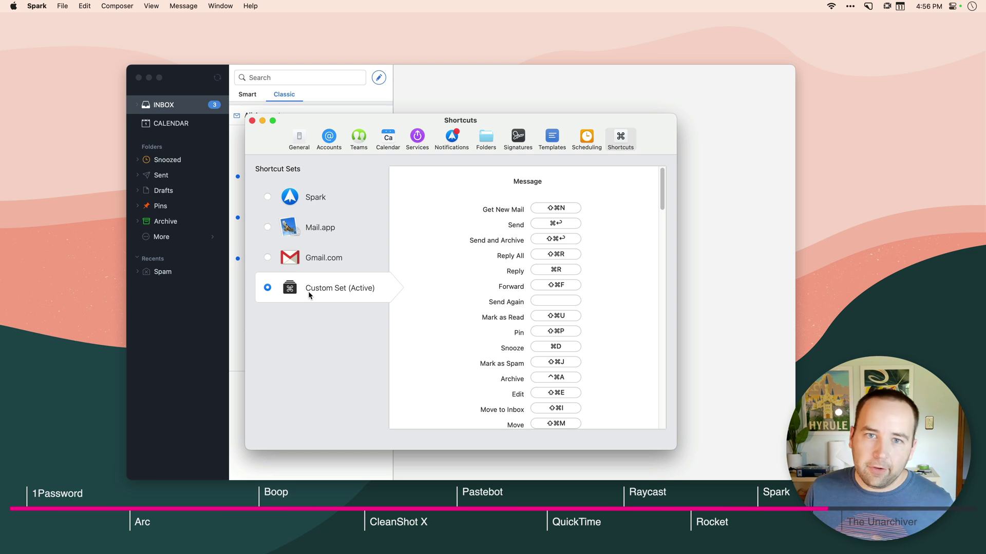
{"action": "left_click", "coordinate": [327, 258]}
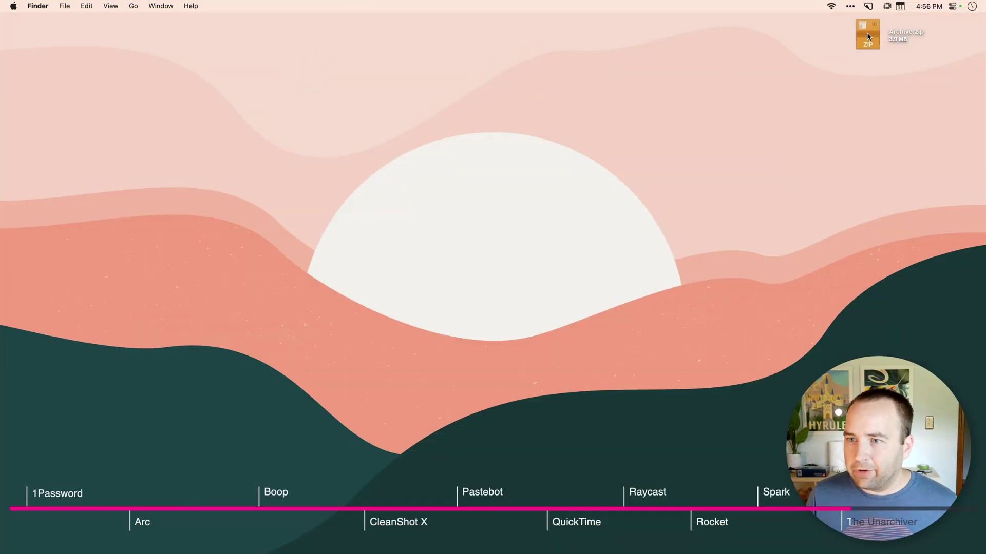
Unpack Archive.zip on the desktop into an Archive folder of 5 items and close the Finder window
{"action": "double_click", "coordinate": [866, 33]}
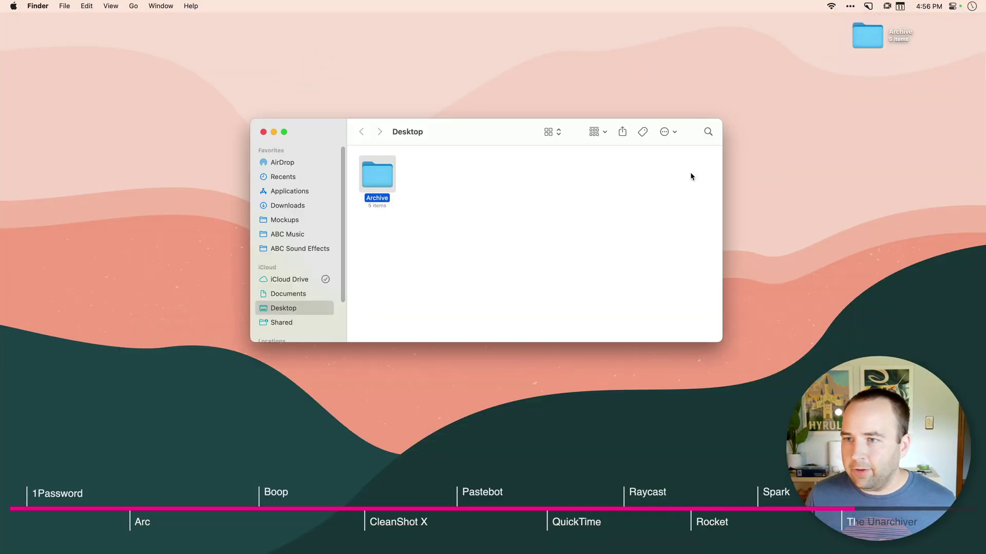
{"action": "left_click", "coordinate": [515, 185]}
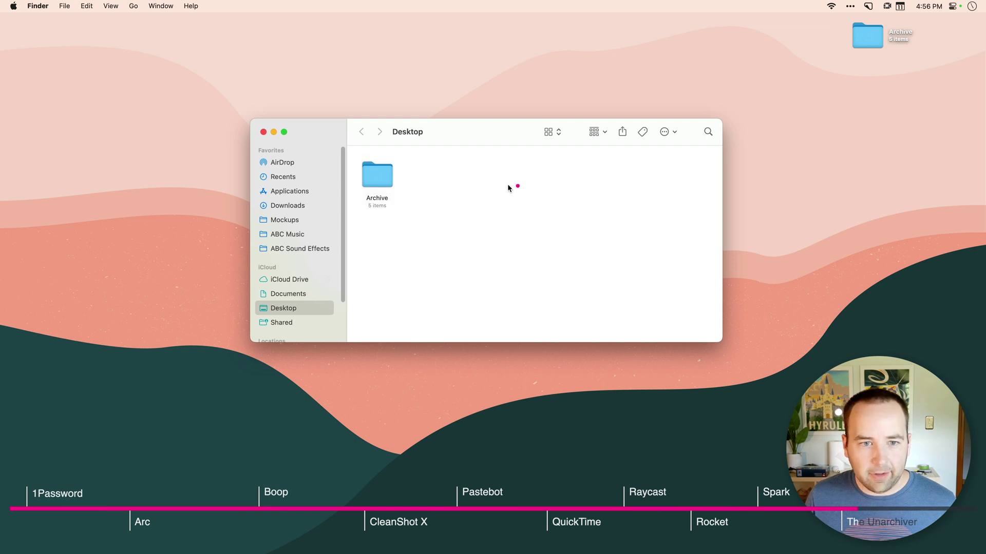
{"action": "left_click", "coordinate": [263, 132]}
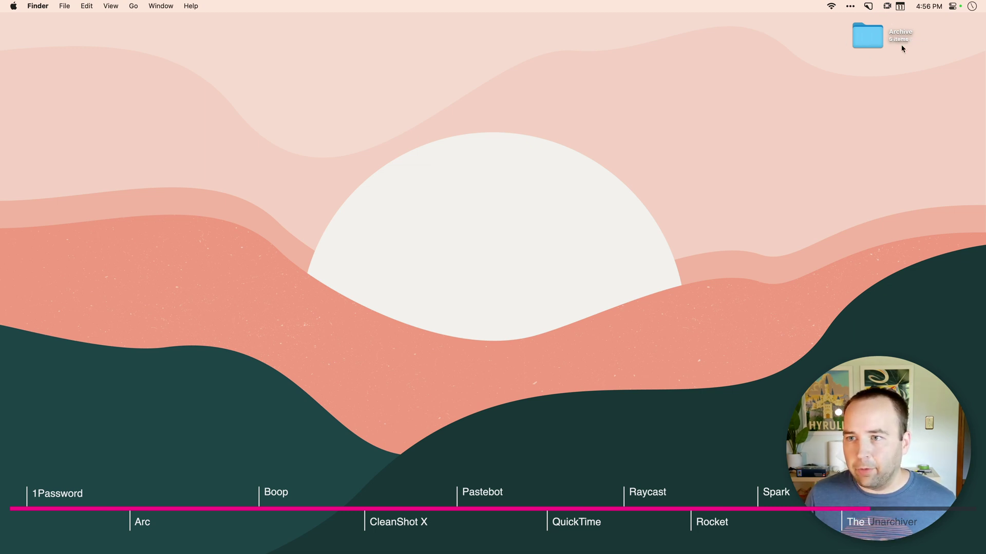
Launch The Unarchiver from Raycast with 'una', scroll Archive Formats, and show the Extraction preferences
{"action": "key", "text": "super+space"}
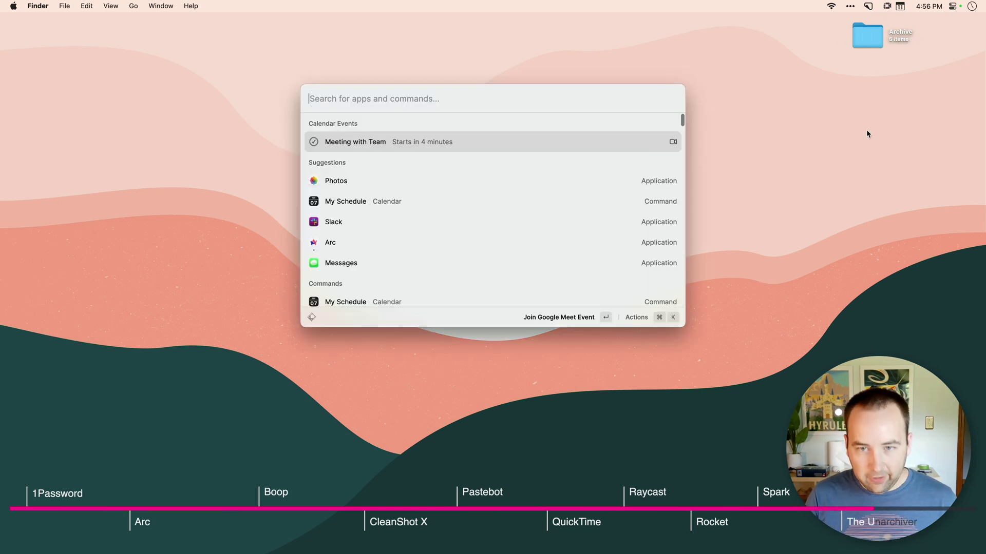
{"action": "type", "text": "una"}
{"action": "key", "text": "Return"}
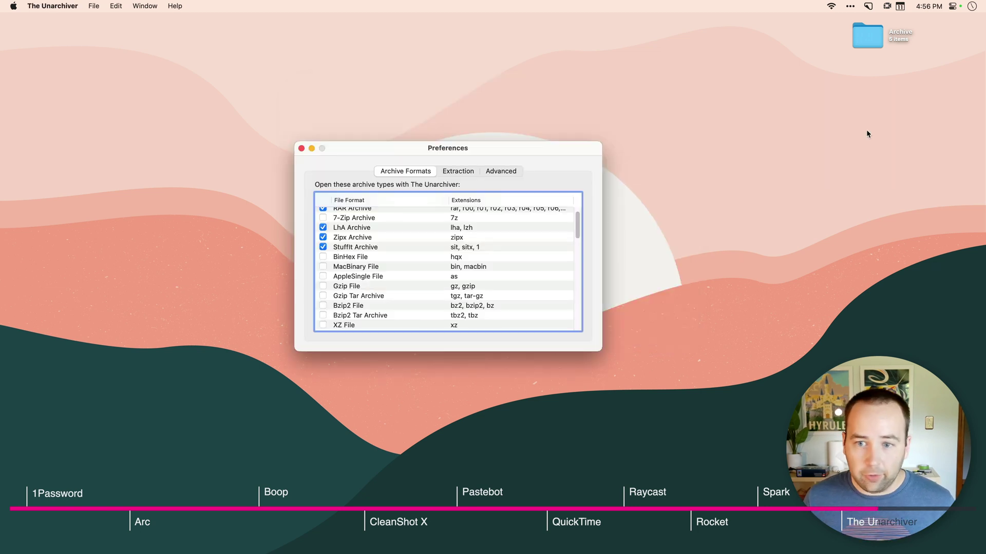
{"action": "left_click_drag", "start_coordinate": [576, 221], "coordinate": [579, 200]}
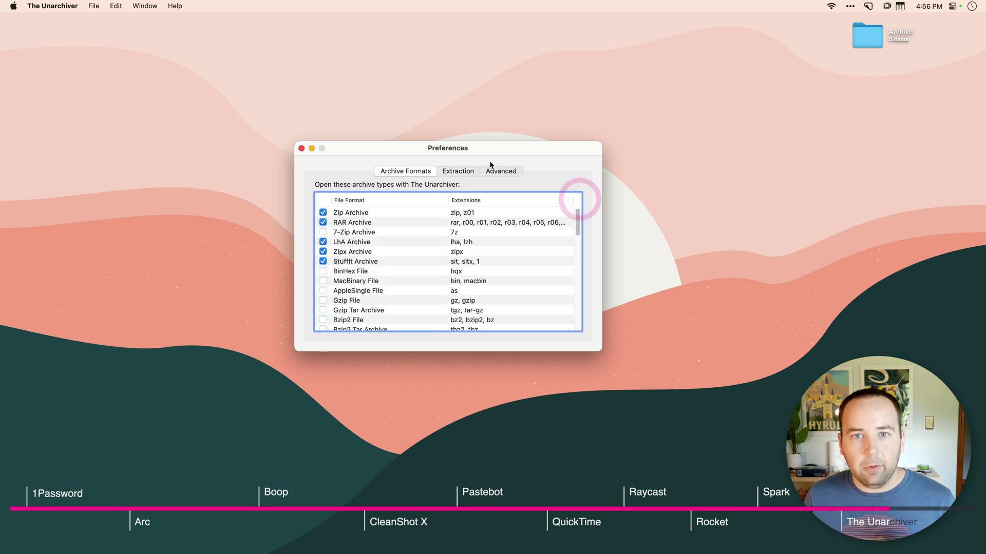
{"action": "left_click", "coordinate": [459, 171]}
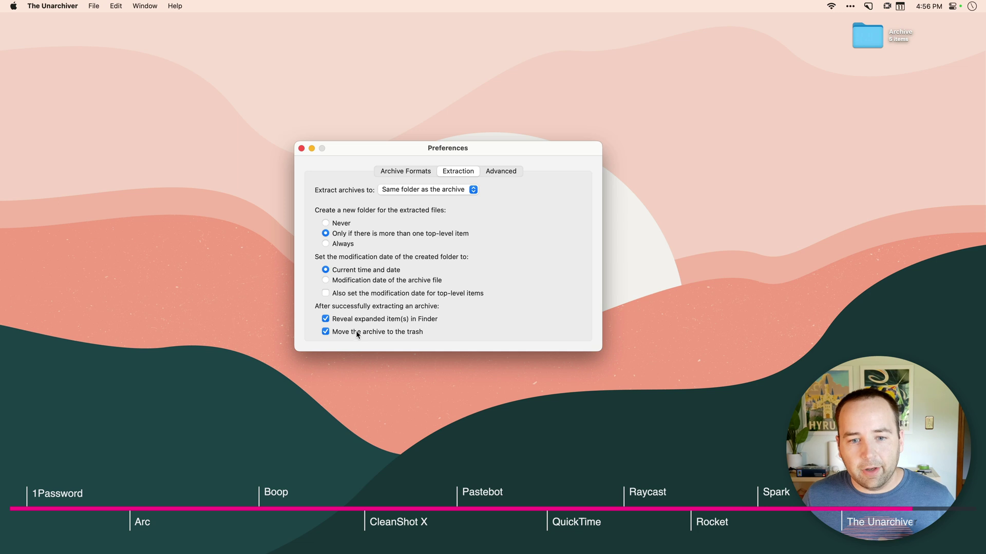
Close The Unarchiver's Preferences window, leaving only the Archive folder on the desktop
{"action": "left_click", "coordinate": [300, 149]}
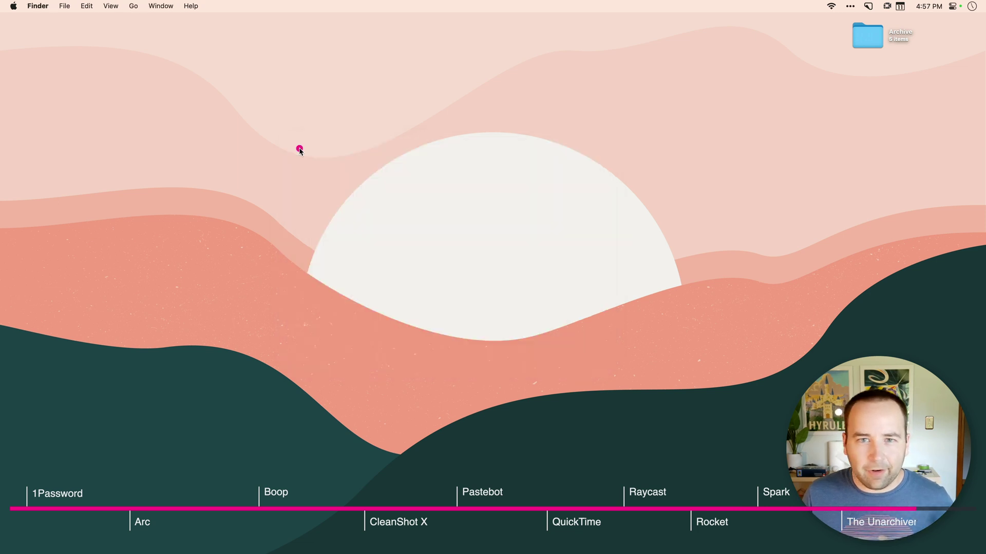